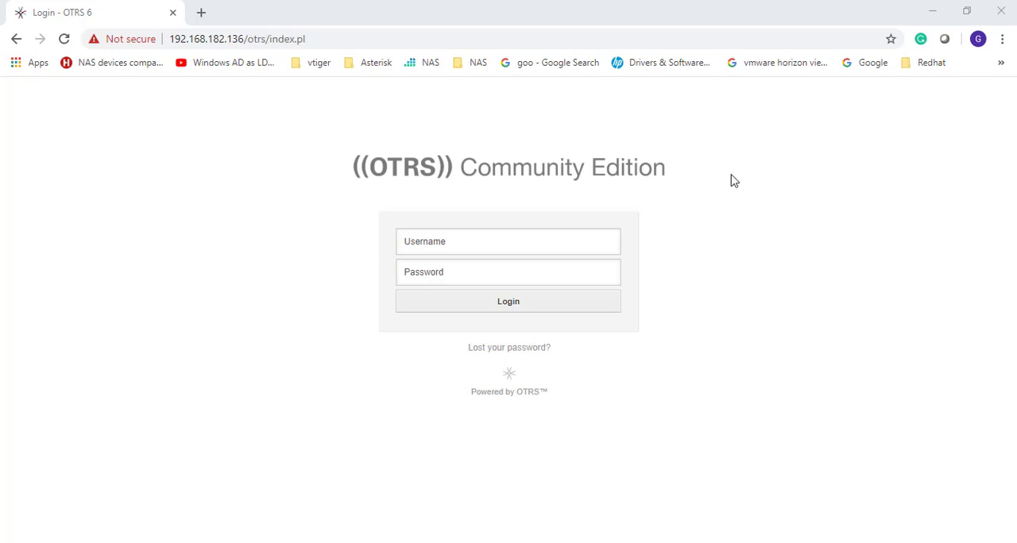
Step: Log in to OTRS with the superuser account's username and password
click(417, 243)
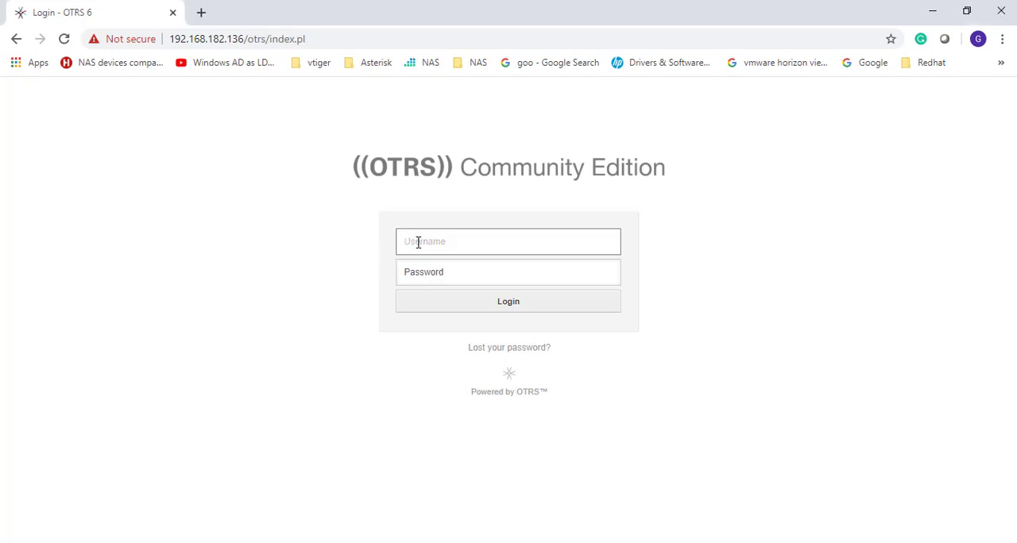
text(root@localhost)
key(Tab)
text(••••)
key(Return)
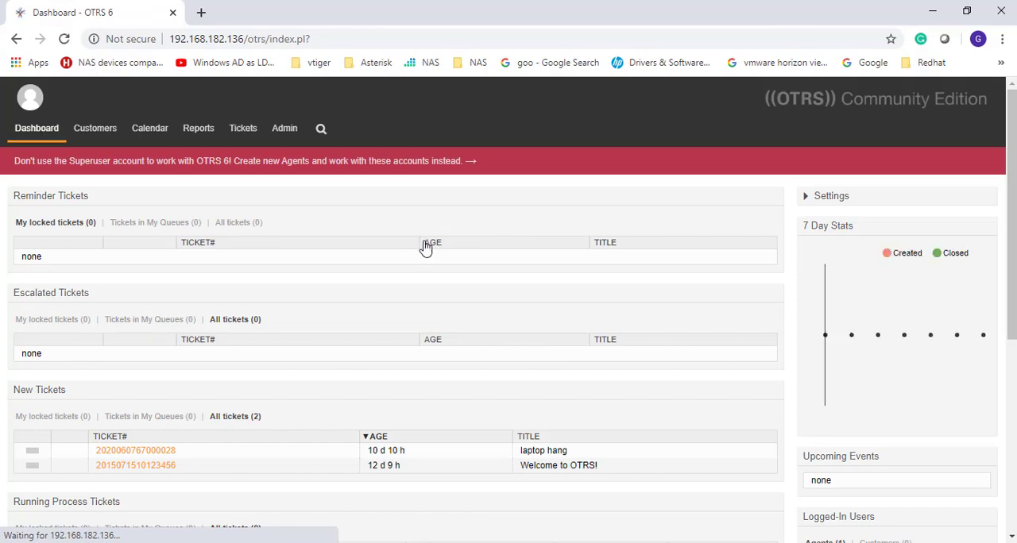
Step: Open the Add Customer form from the Customers section of the OTRS administration
click(285, 128)
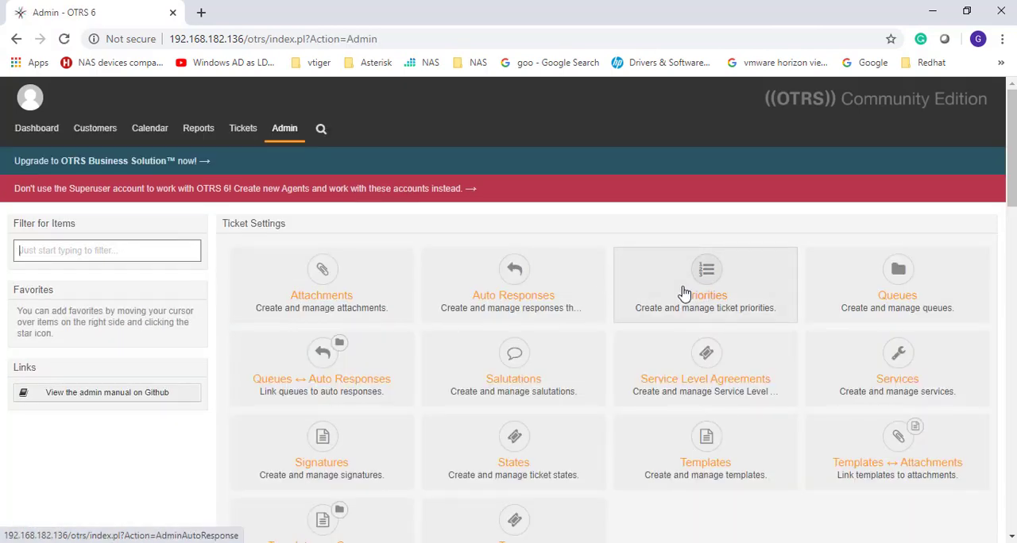
scroll(896, 295, down, 8)
scroll(969, 459, down, 2)
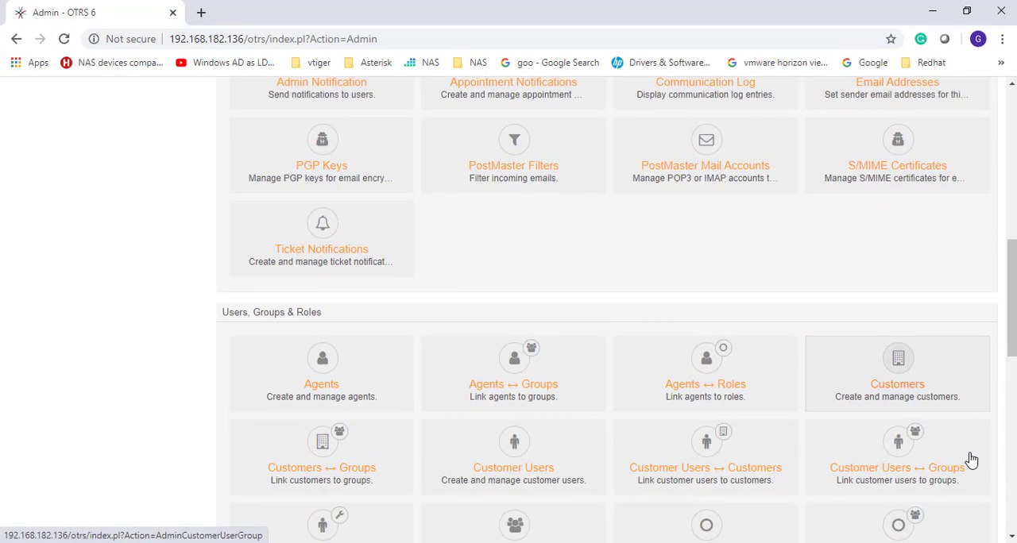
click(892, 291)
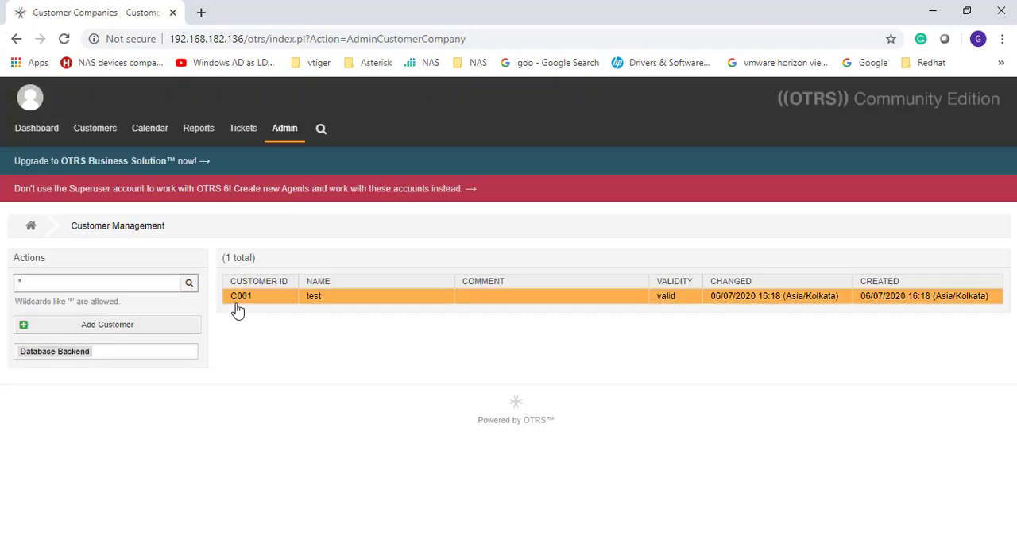
click(132, 328)
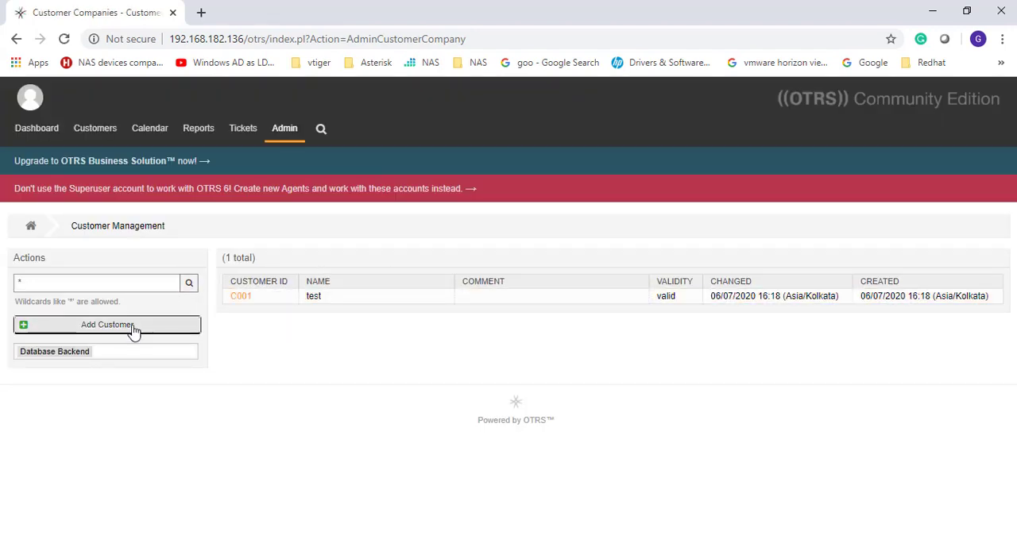
Step: Enter the new customer's ID and set the customer name to THE CORPORATION COMPANY
click(485, 286)
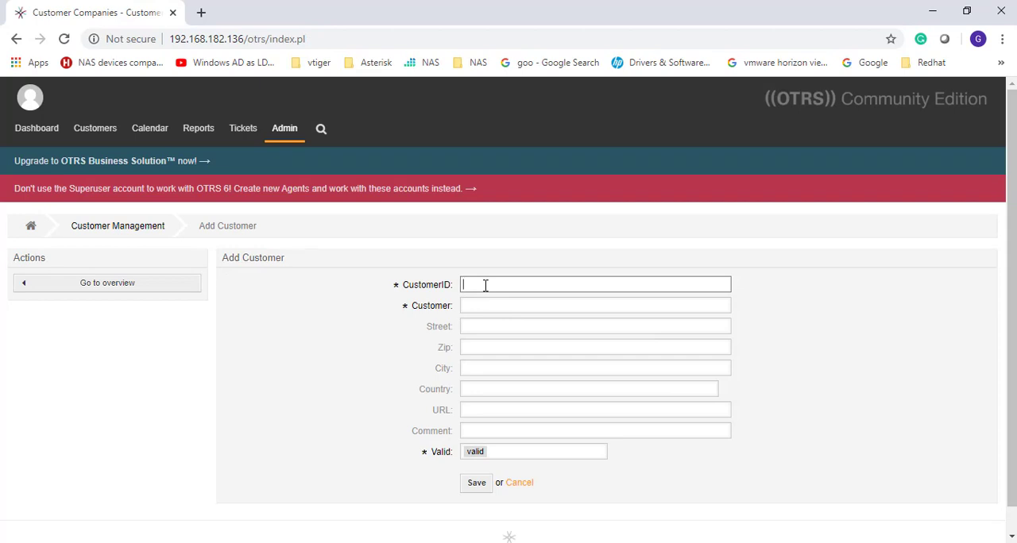
text(C002)
key(Tab)
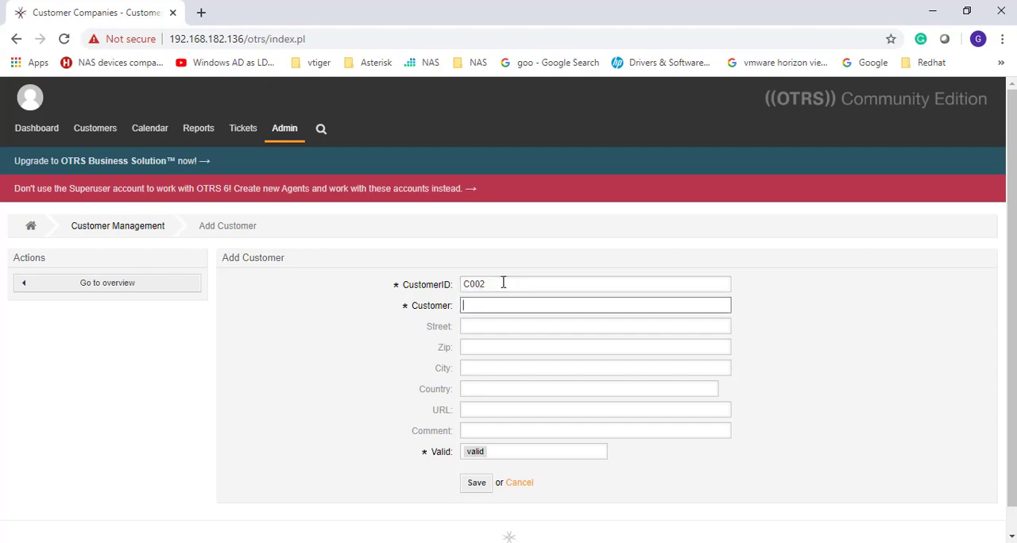
text(THE CORPORATION COMPANY)
key(Tab)
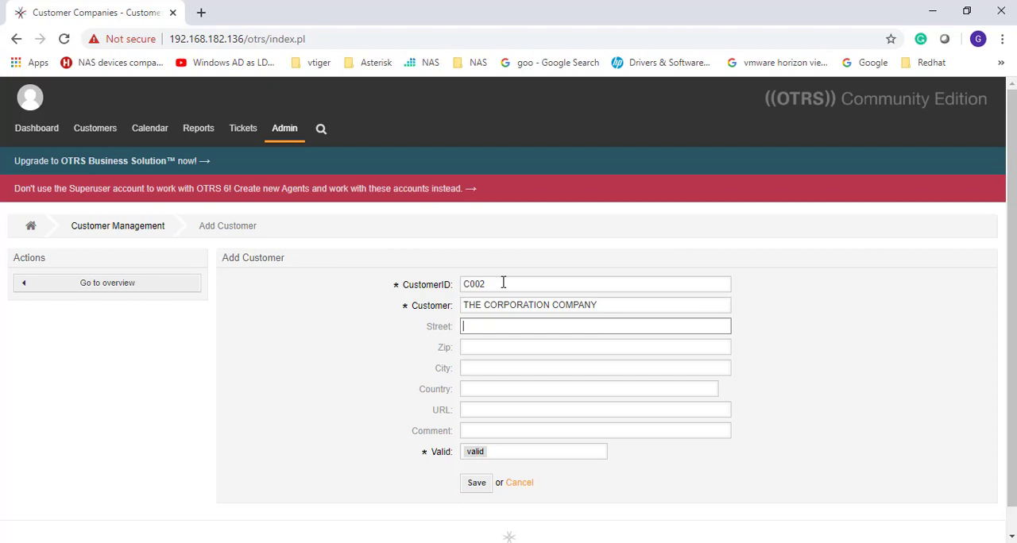
Step: Fill in the company's street, zip code and city, and choose India as the country
text(NAVI MUMBAI)
key(Tab)
text(482937)
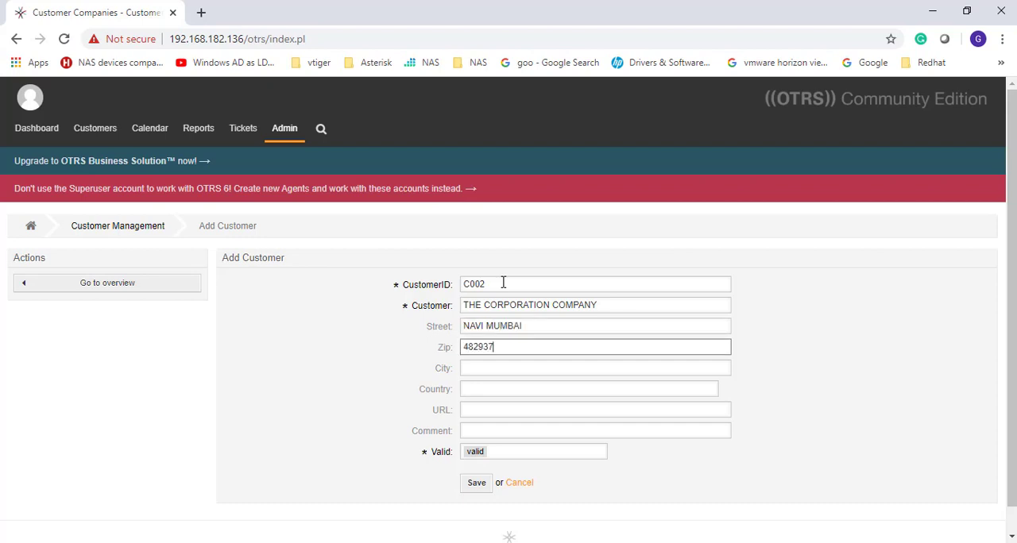
key(Tab)
text(MUMBAI)
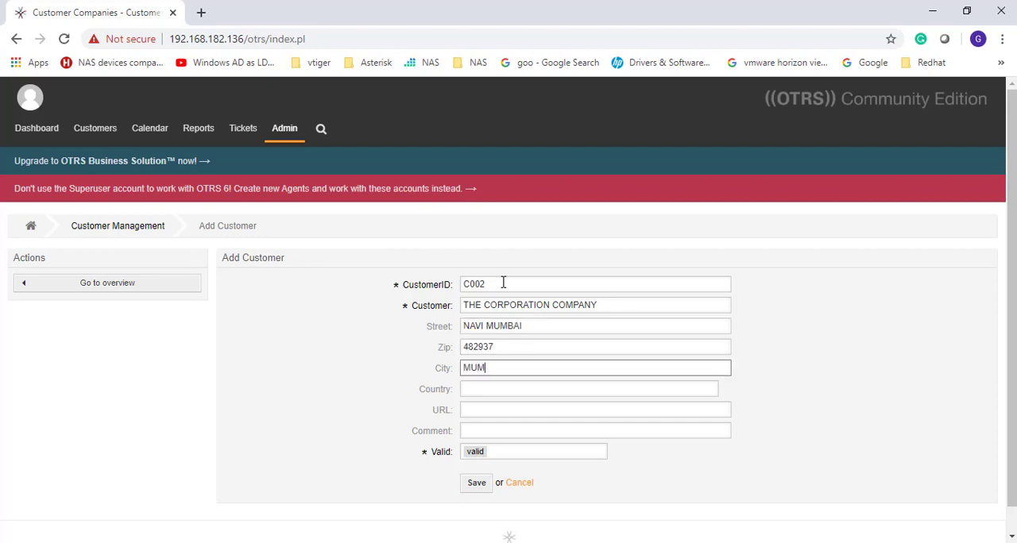
key(Tab)
text(INDIA)
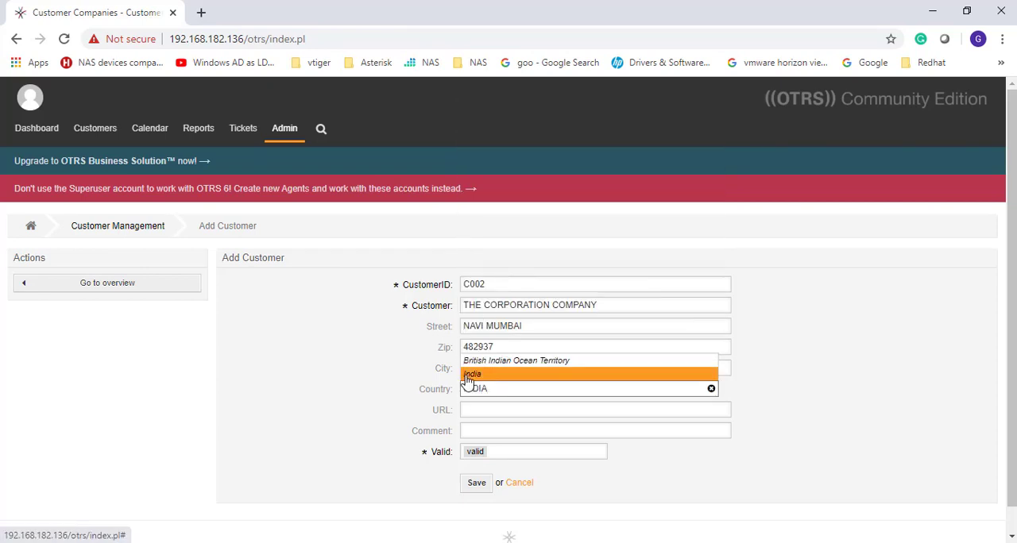
click(471, 375)
click(482, 411)
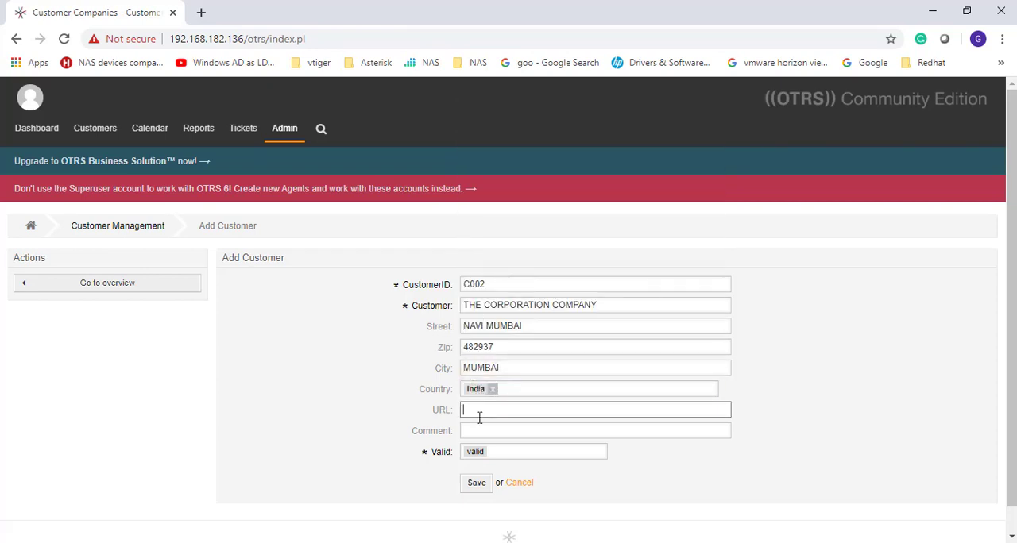
text(WWW.THECOIRP)
key(BackSpace)
key(BackSpace)
text(PORATIONCOM)
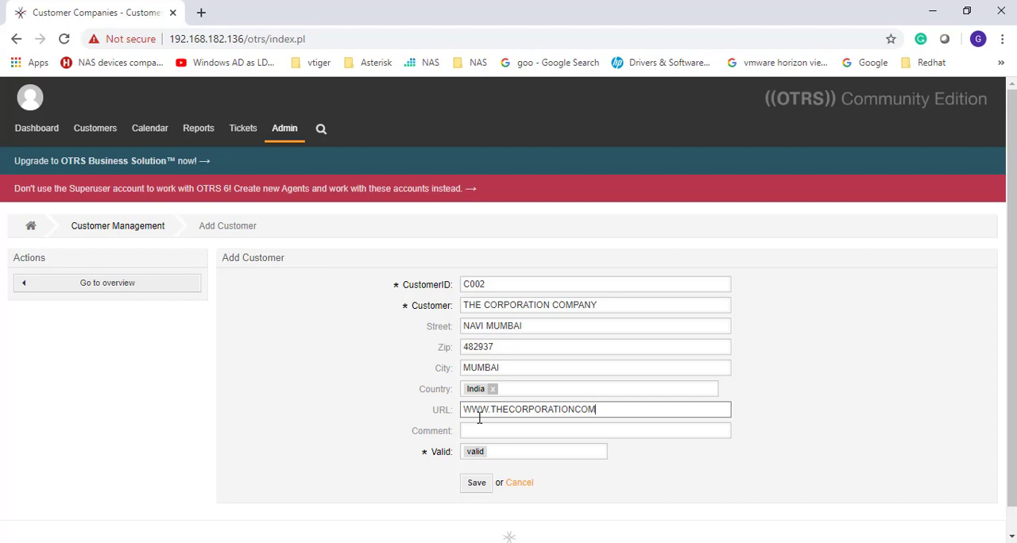
text(PANY.COM)
key(Tab)
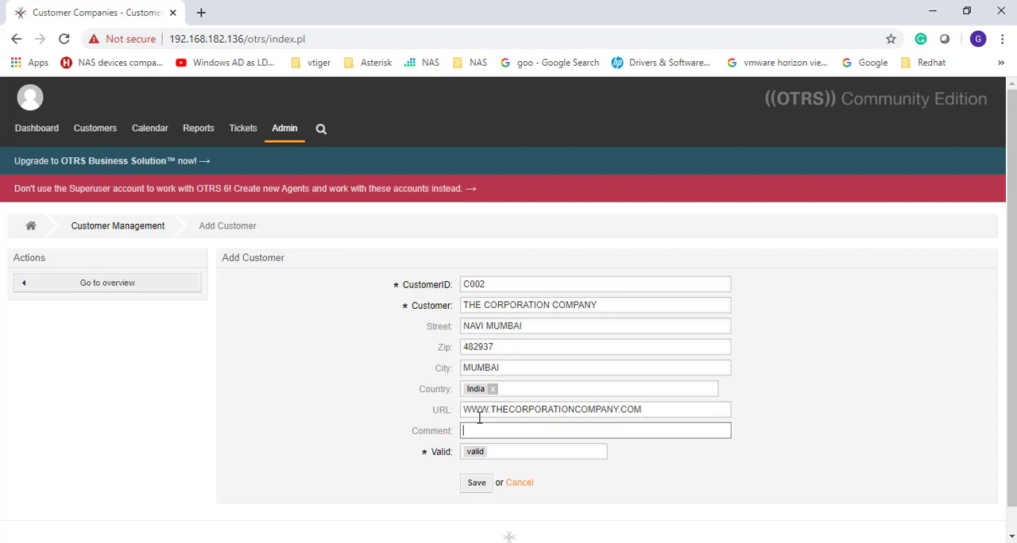
click(478, 487)
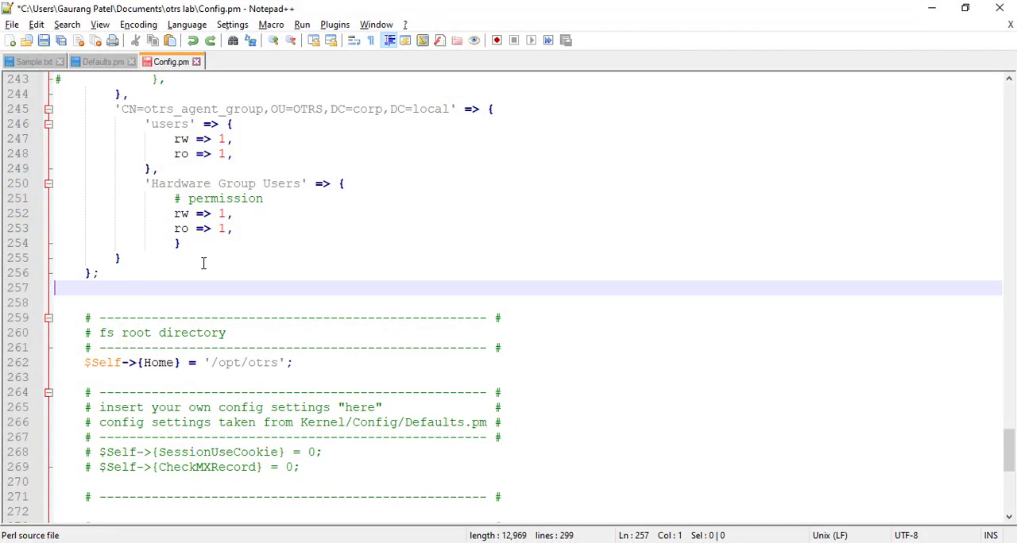
Step: In Notepad++, copy the customer authentication settings through the end of Sample.txt into Config.pm, just above the fs root directory section
scroll(203, 263, up, 4)
scroll(203, 262, up, 4)
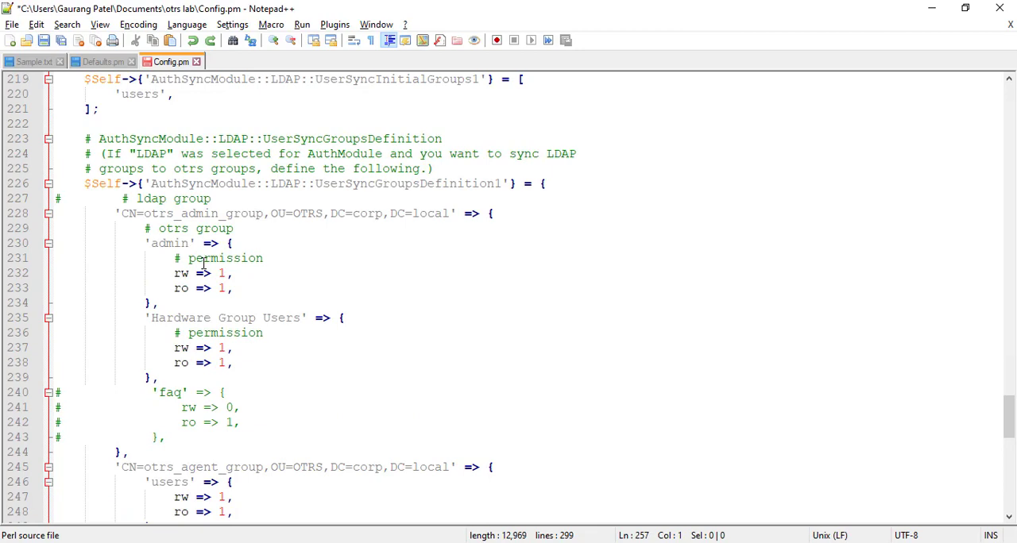
scroll(203, 263, down, 7)
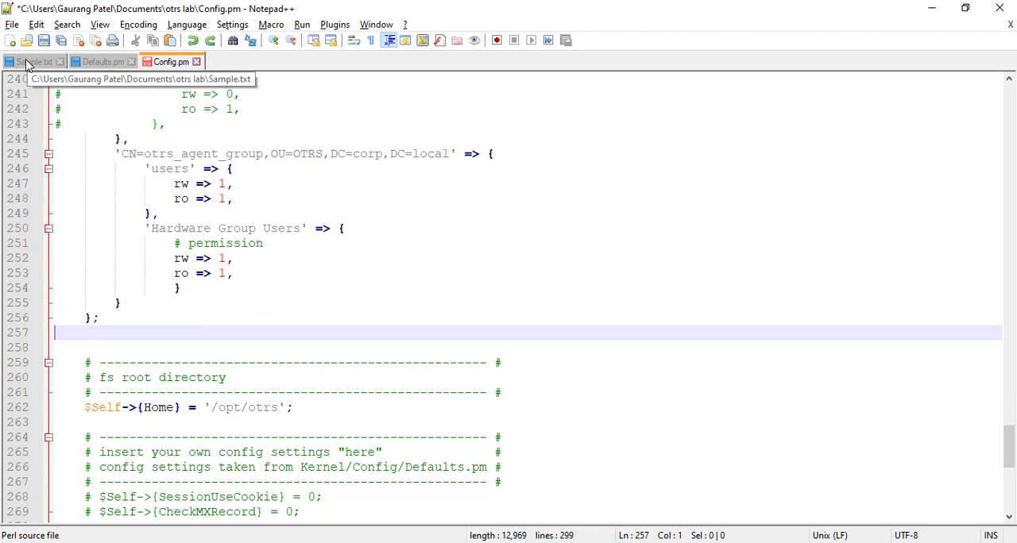
click(28, 63)
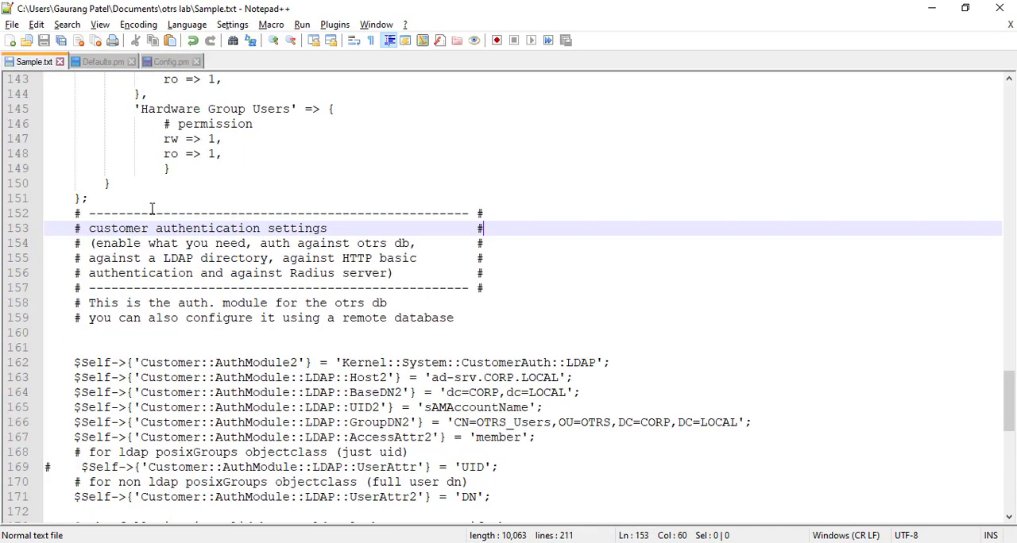
click(48, 213)
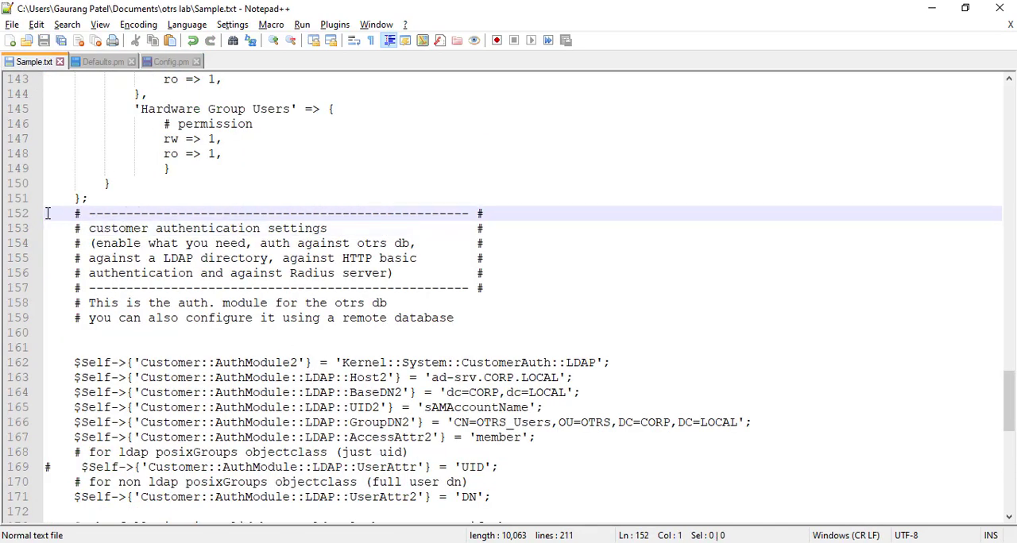
drag(48, 213, 214, 508)
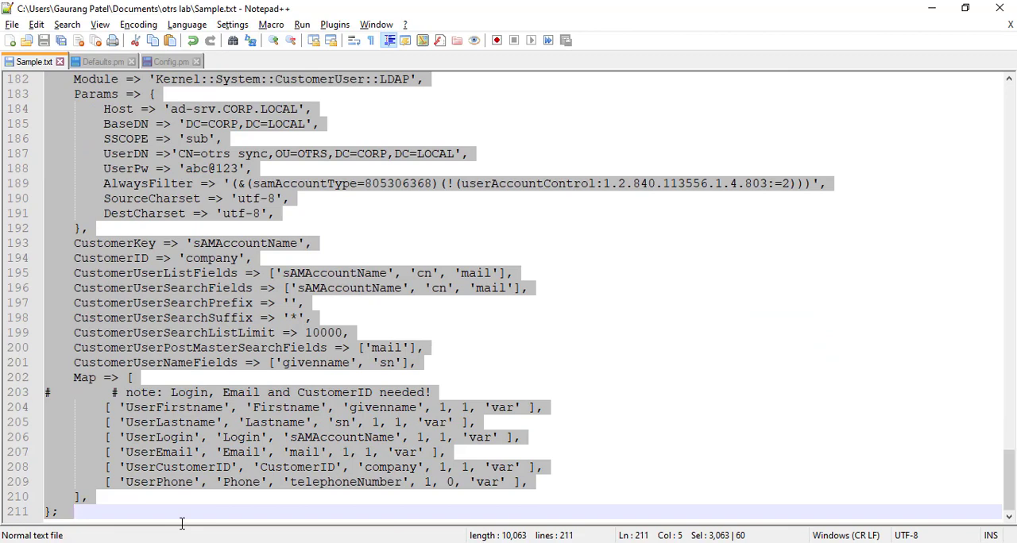
click(162, 63)
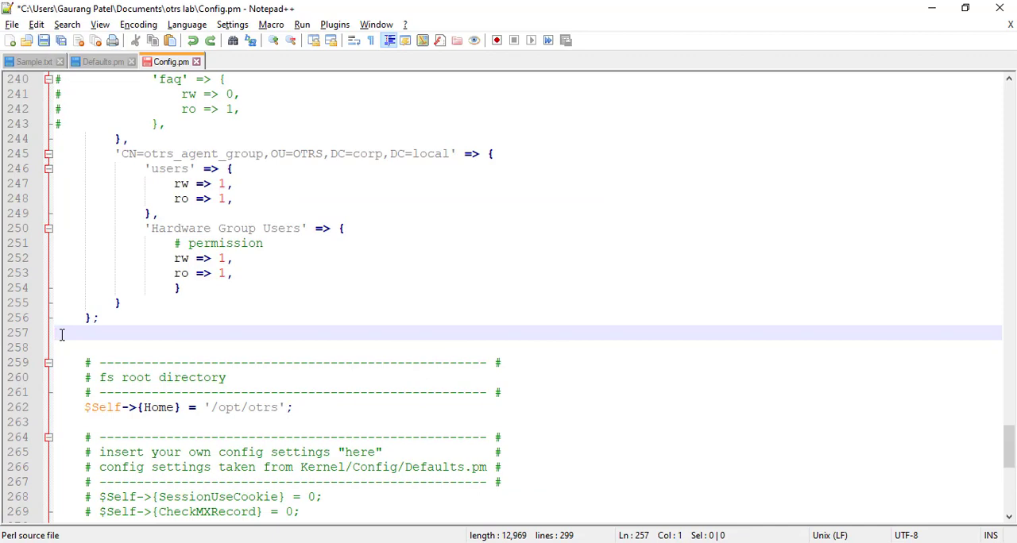
key(ctrl+v)
Step: Switch to ADSI Edit on the remote server and copy the distinguishedName of otrs_user_group in the OTRS OU
scroll(213, 429, up, 12)
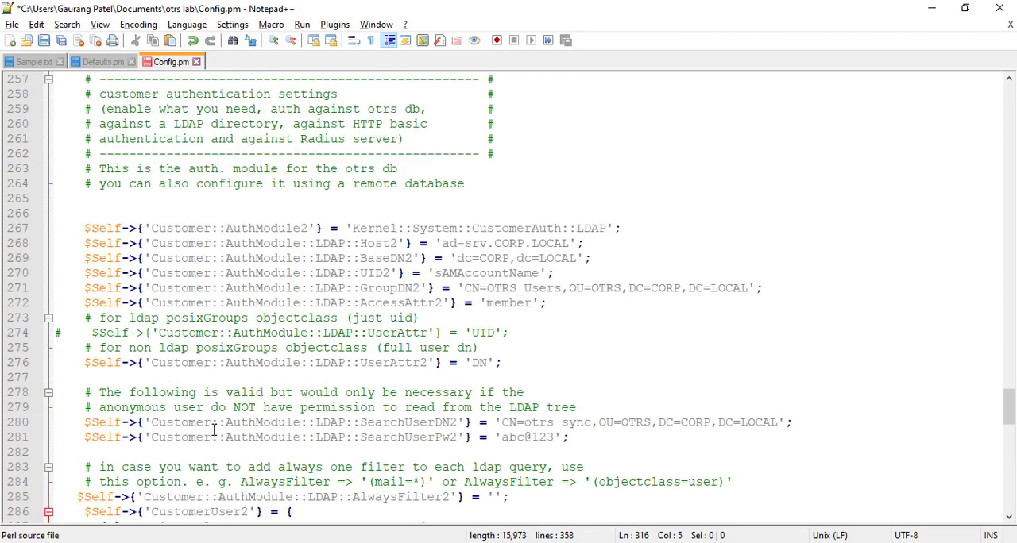
scroll(213, 430, up, 5)
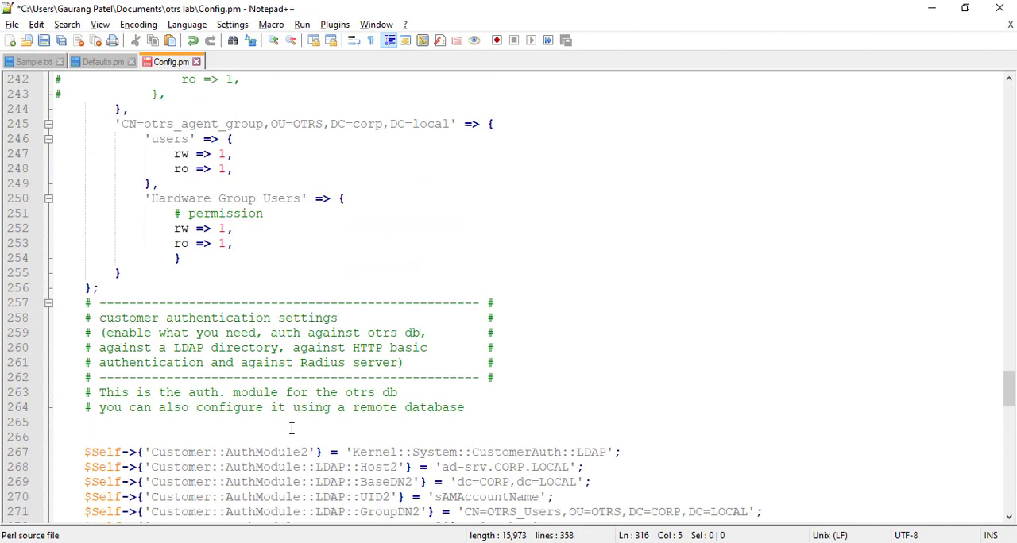
scroll(292, 429, down, 2)
click(309, 362)
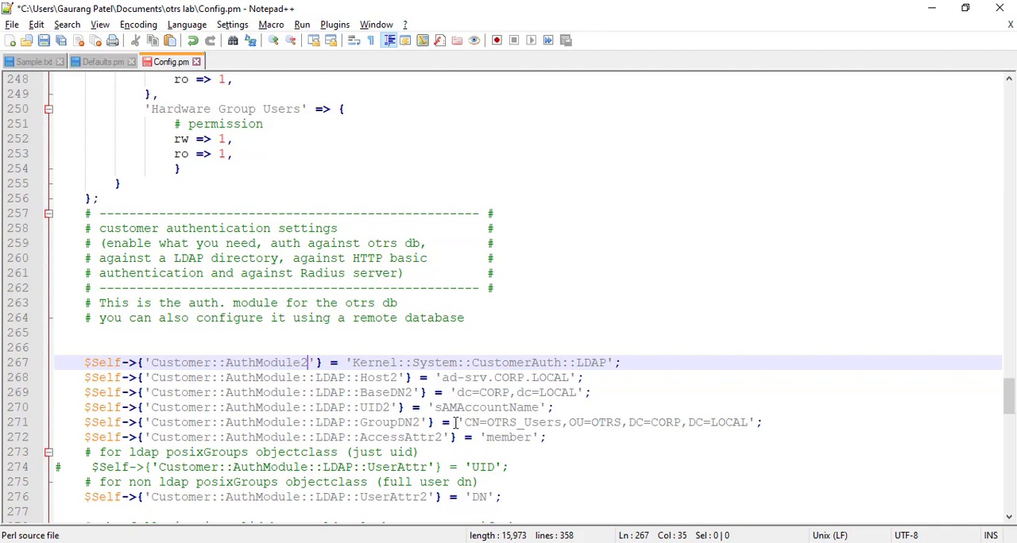
mouse_move(640, 542)
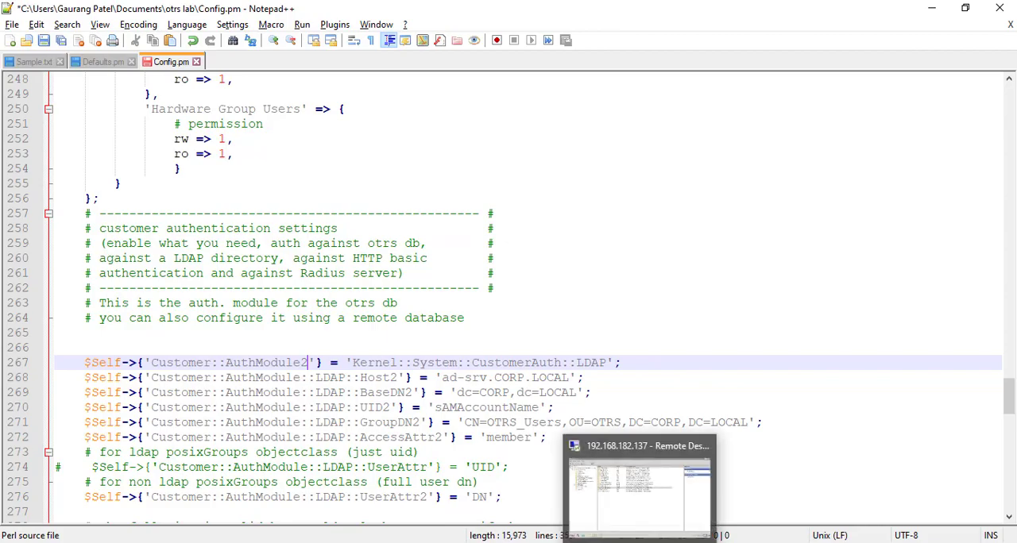
click(640, 496)
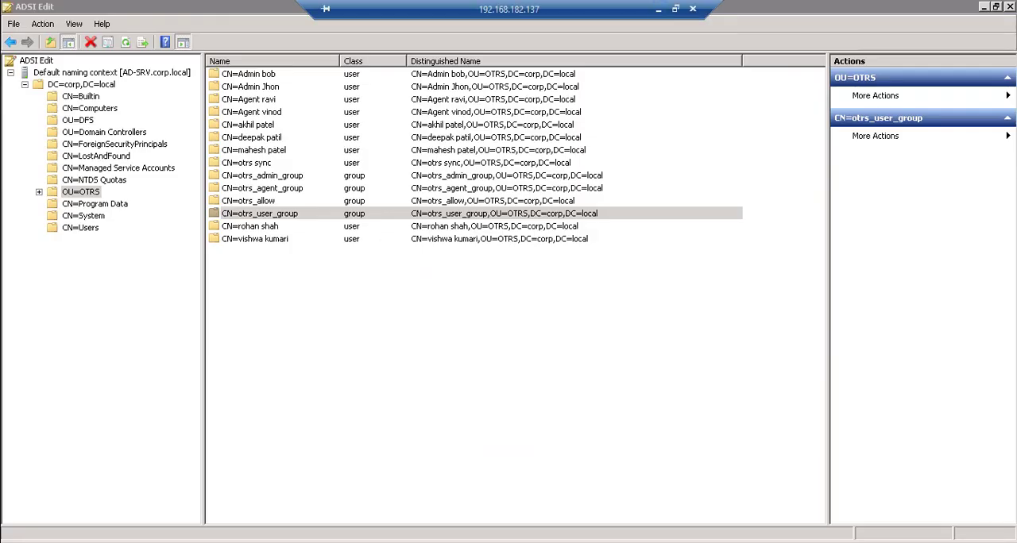
right_click(304, 214)
click(352, 320)
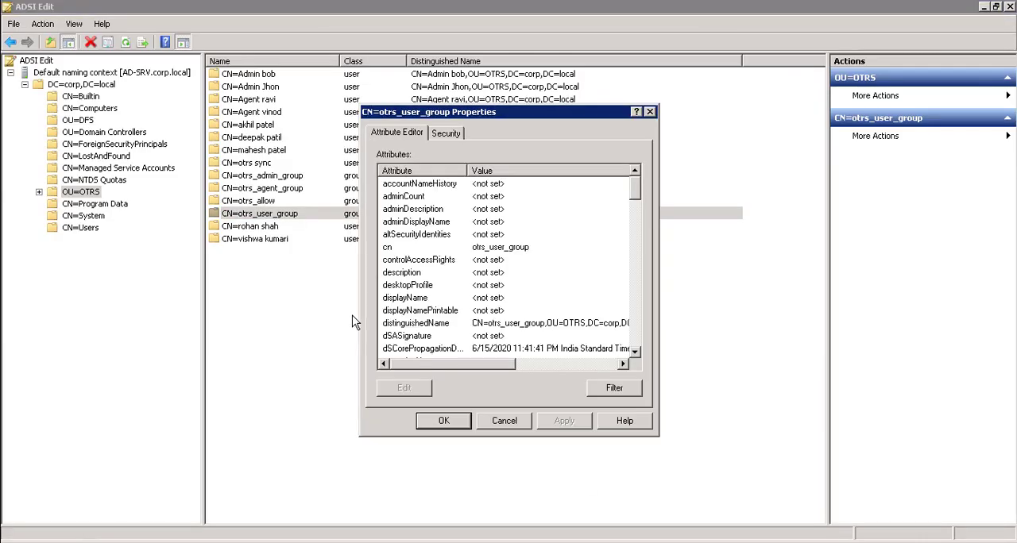
click(459, 327)
double_click(460, 326)
key(ctrl+c)
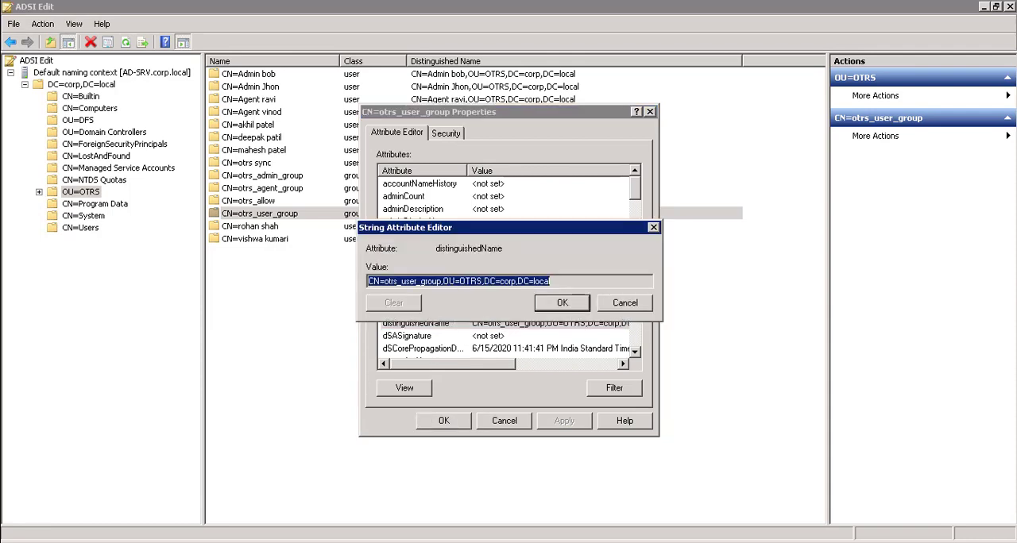
mouse_move(501, 2)
click(656, 8)
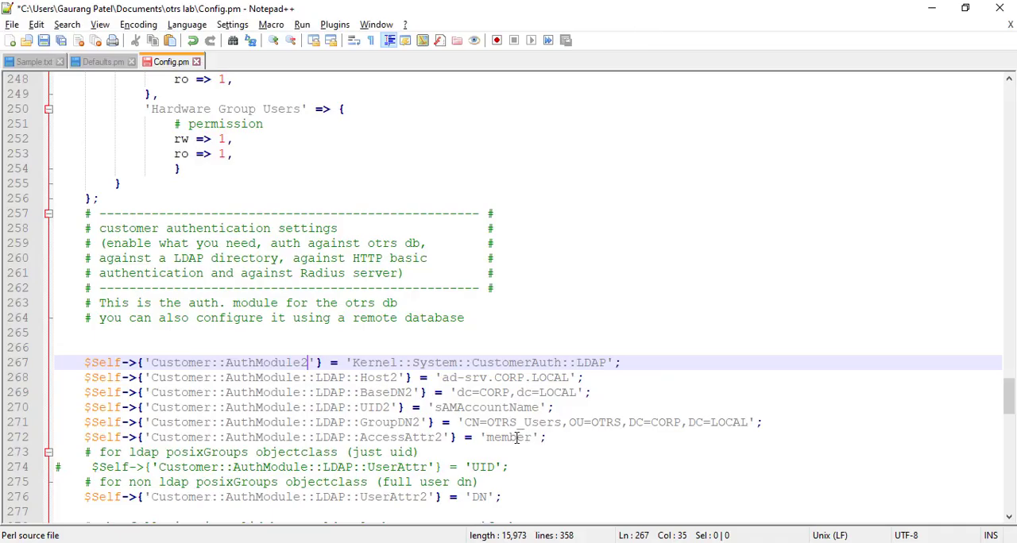
Step: Set the customer LDAP GroupDN2 value in Config.pm to CN=otrs_user_group,OU=OTRS,DC=corp,DC=local
drag(466, 423, 750, 422)
key(ctrl+v)
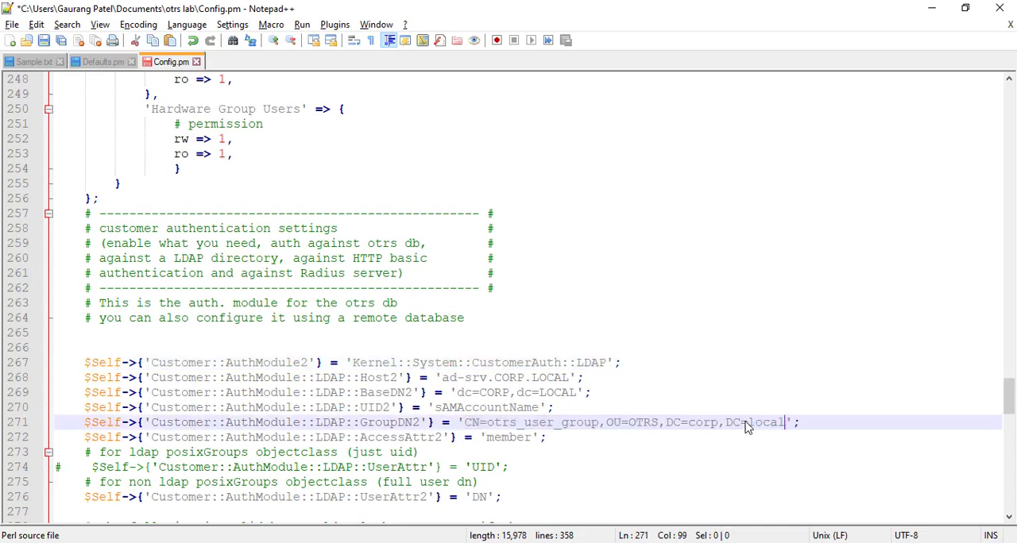
click(533, 438)
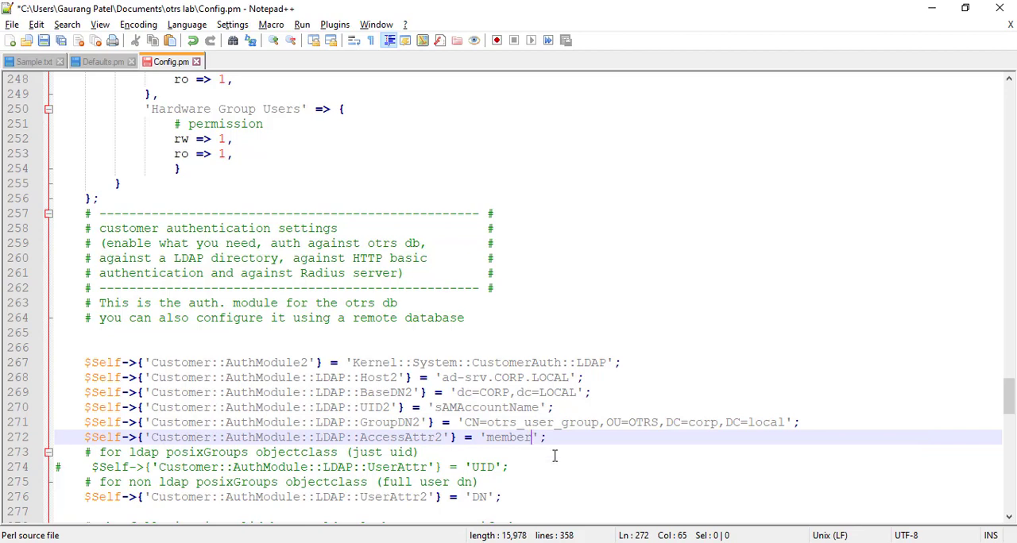
Step: Examine the customer LDAP settings in Config.pm from the access attribute through the AlwaysFilter and CustomerID lines
scroll(543, 446, down, 1)
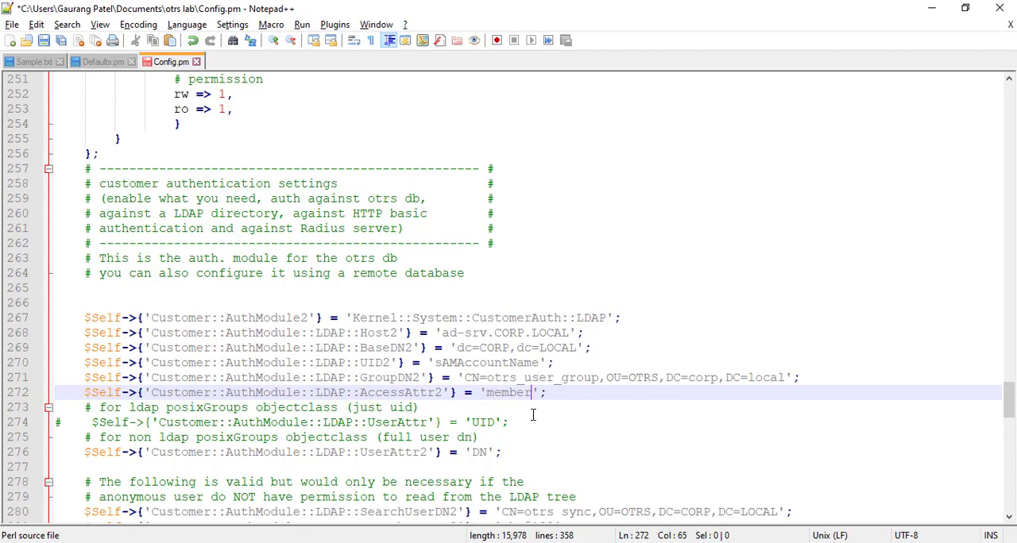
scroll(533, 415, down, 4)
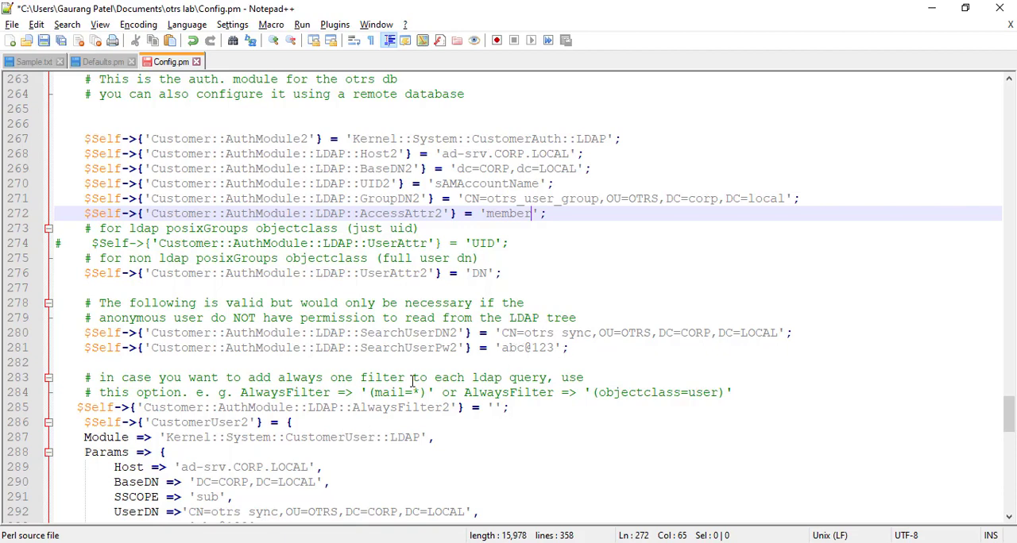
scroll(477, 393, down, 2)
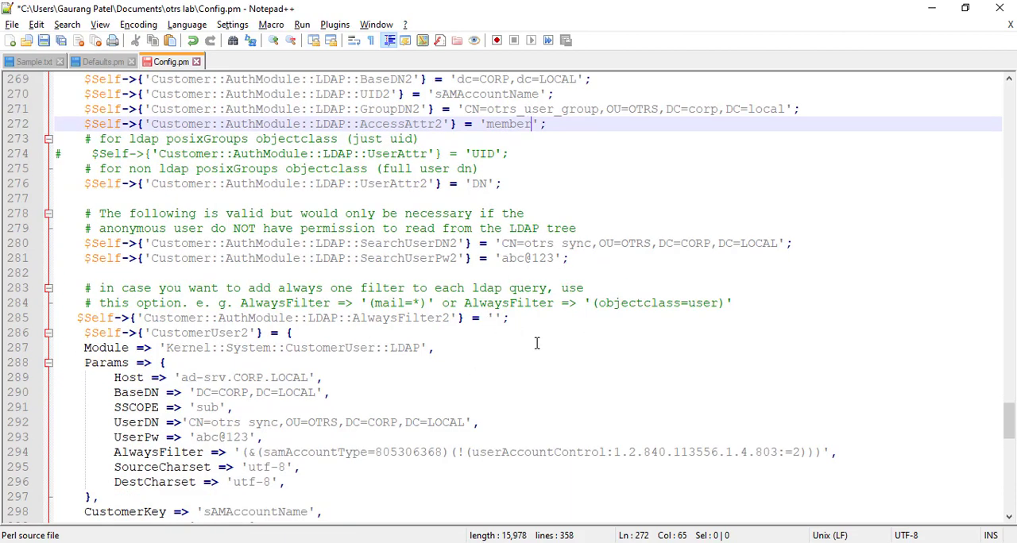
scroll(289, 367, down, 2)
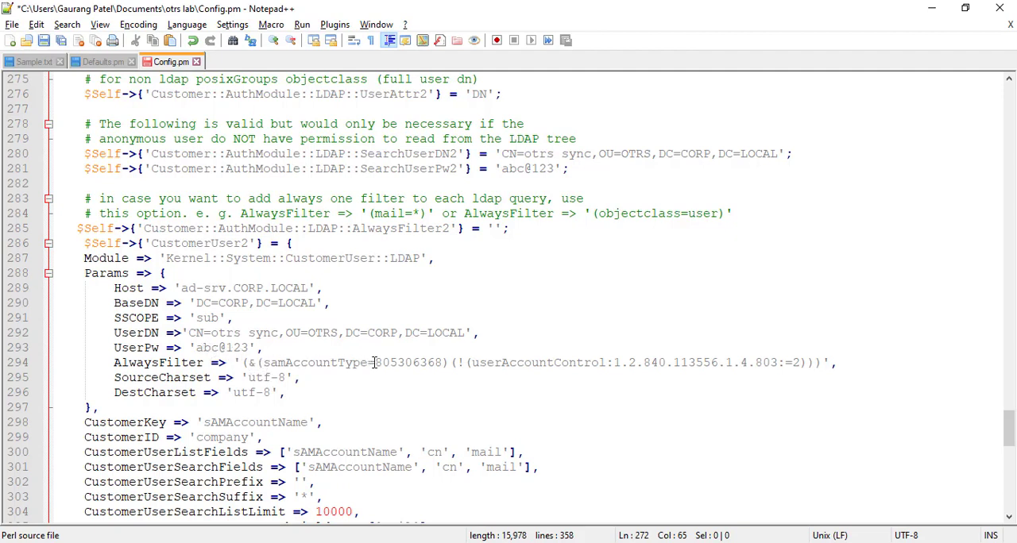
drag(374, 362, 442, 363)
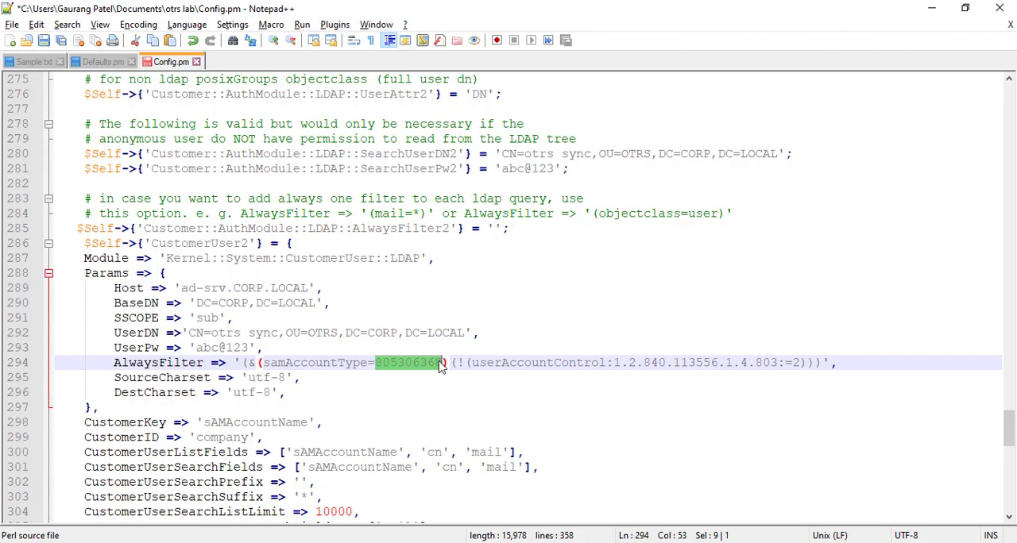
scroll(306, 402, down, 3)
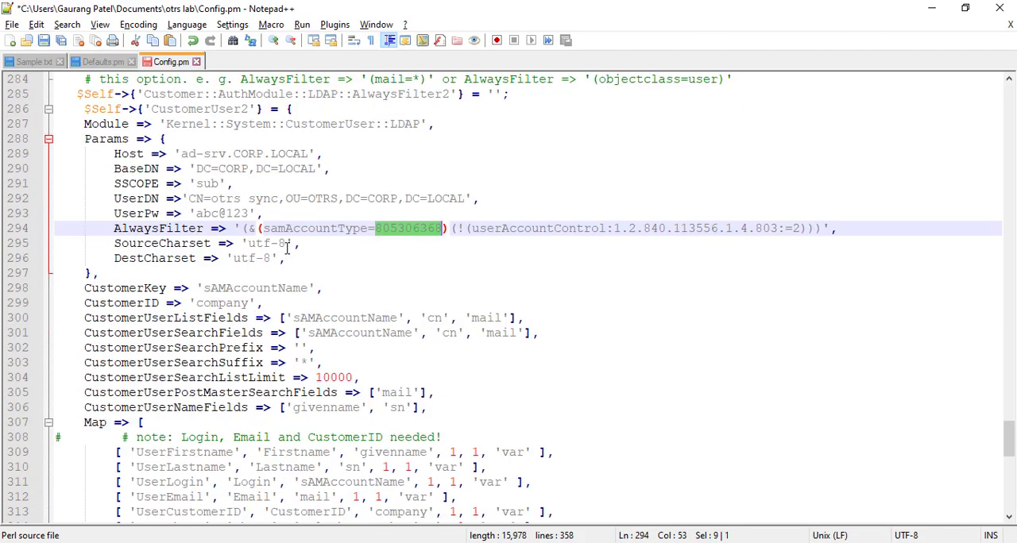
scroll(270, 243, down, 2)
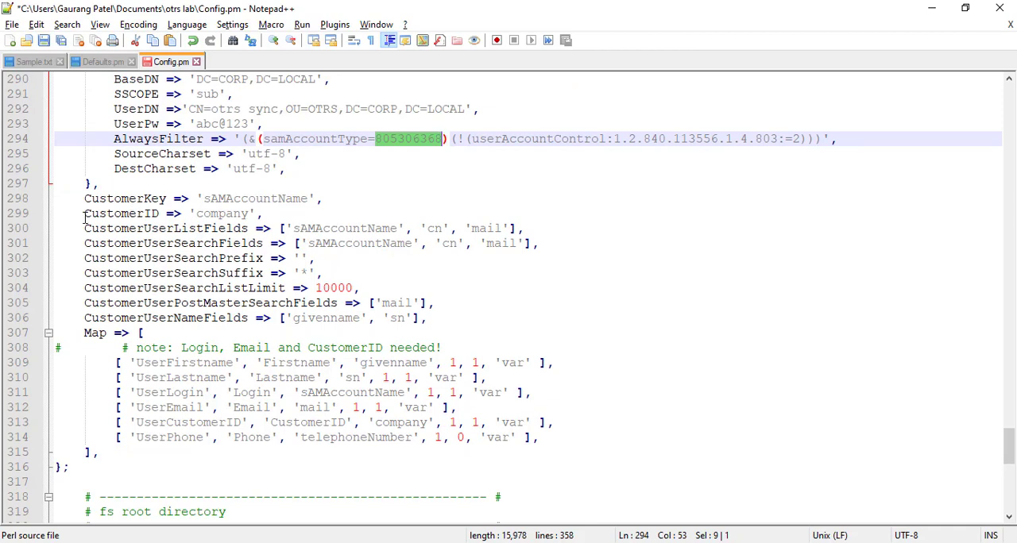
drag(84, 216, 268, 213)
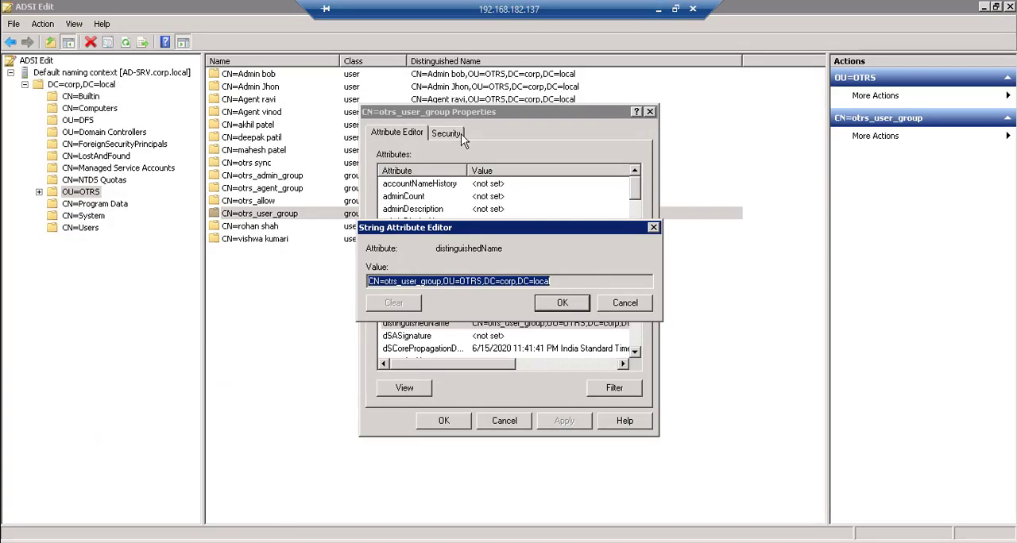
Step: Dismiss the otrs_user_group properties in ADSI Edit, switch to Active Directory Users and Computers, and sort the OTRS OU by type with users first
click(623, 305)
click(502, 422)
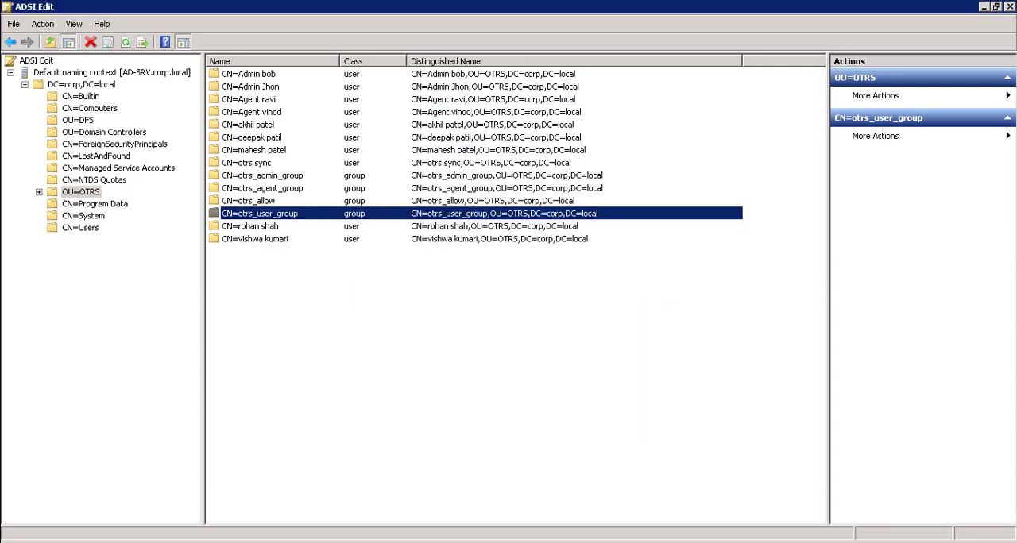
click(226, 542)
click(259, 205)
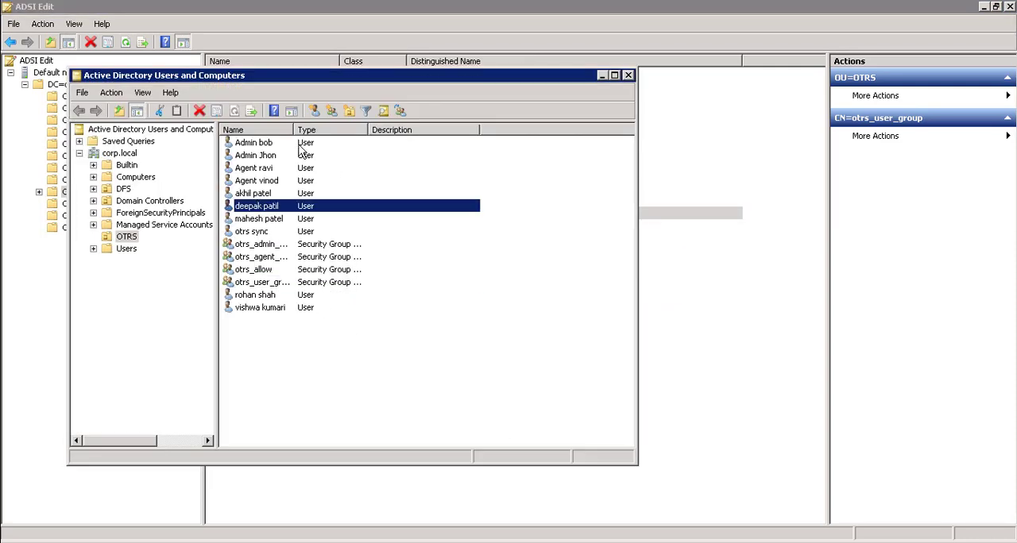
click(321, 130)
click(323, 132)
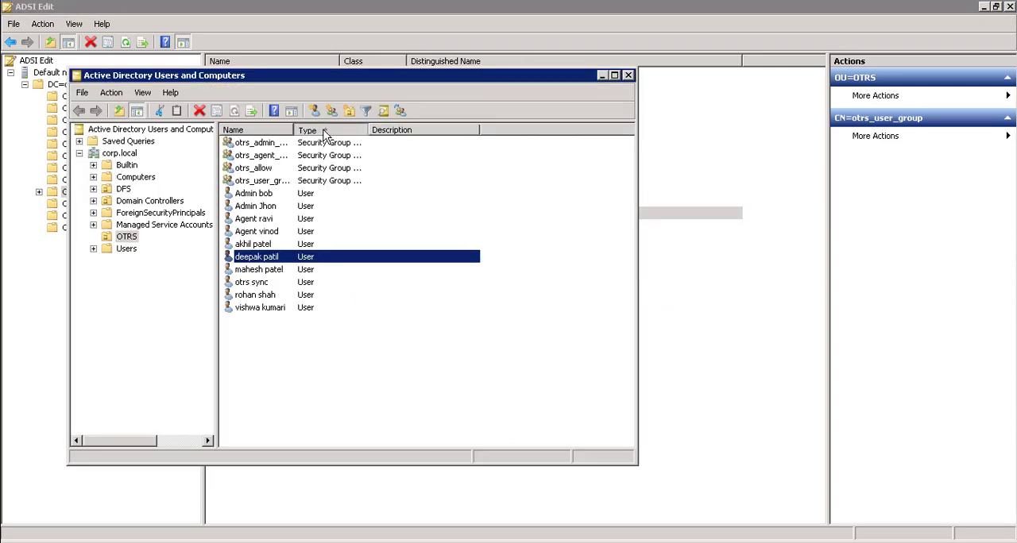
Step: Open the shared properties of the two users directly above otrs sync and the two directly below it in the OTRS OU
click(254, 195)
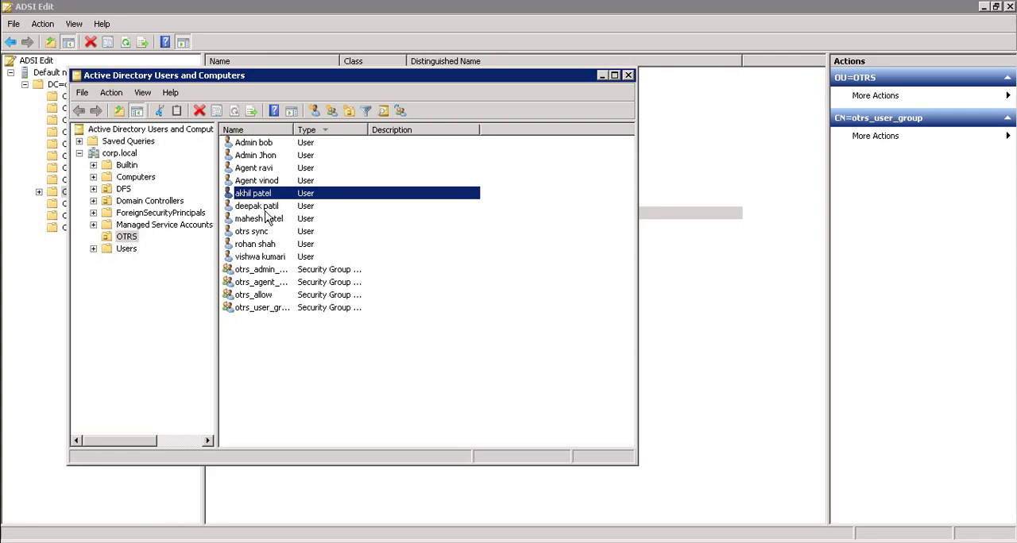
click(263, 208)
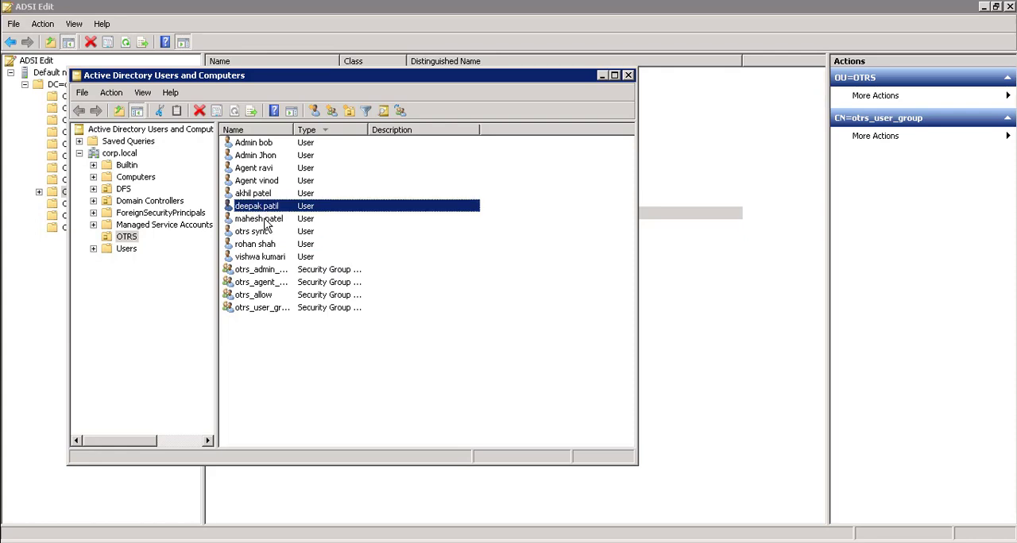
ctrl+click(266, 221)
ctrl+click(255, 245)
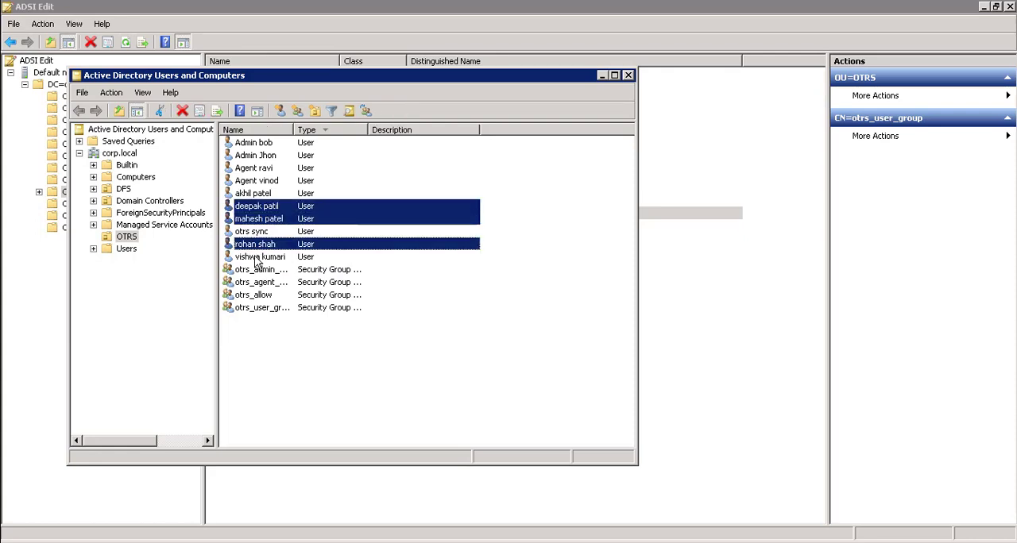
ctrl+click(261, 257)
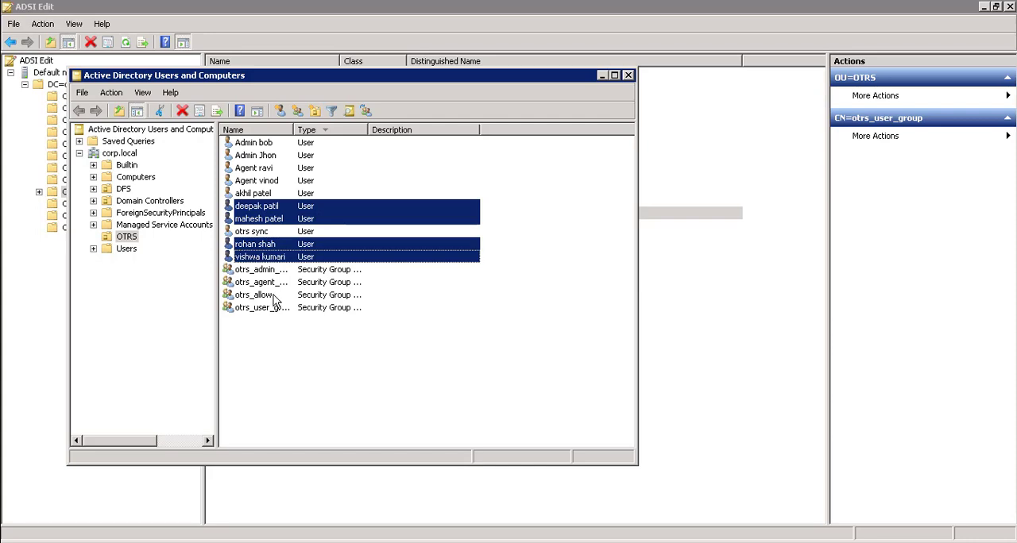
right_click(267, 257)
click(291, 403)
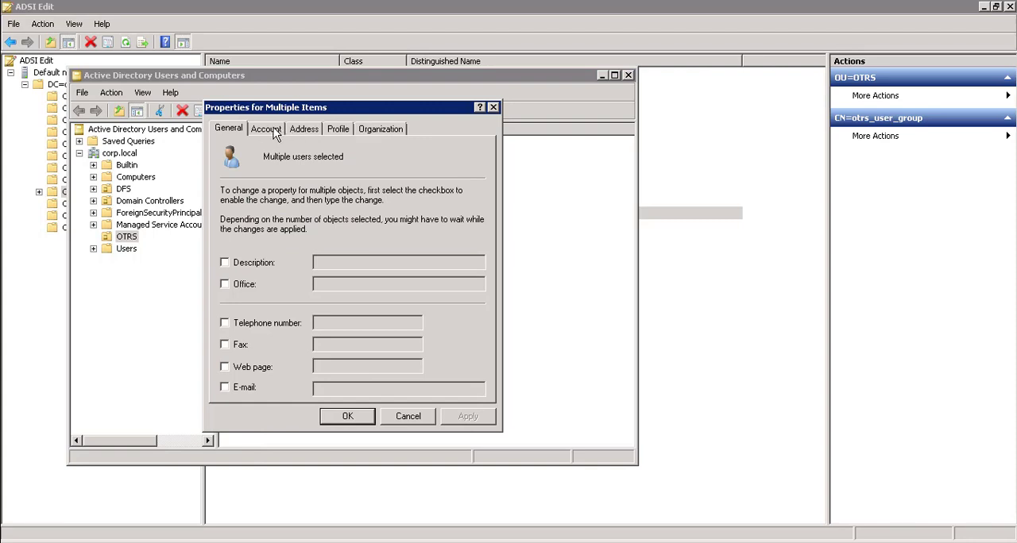
Step: Set the Company of the four selected users to C002 and apply the change
click(291, 131)
click(338, 130)
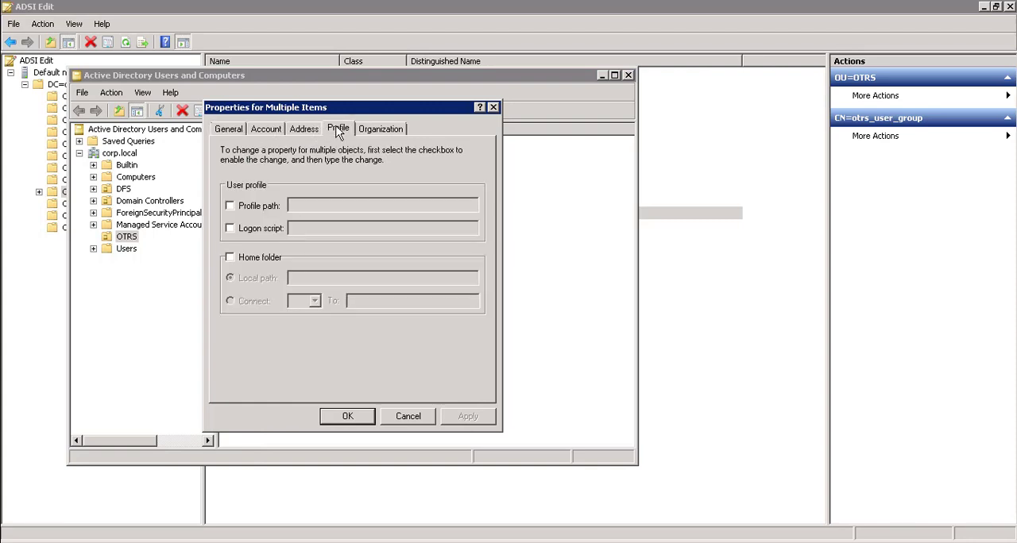
click(382, 132)
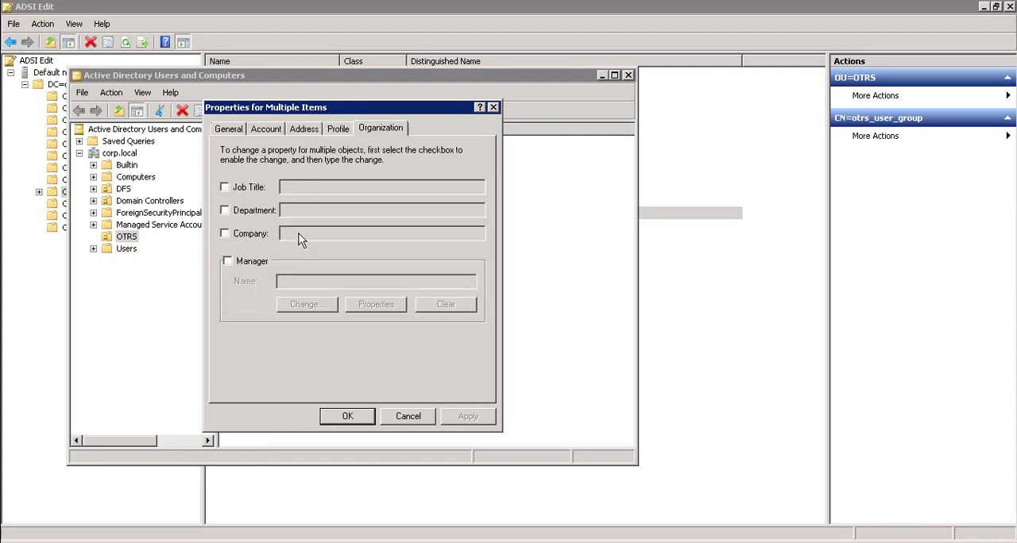
click(224, 233)
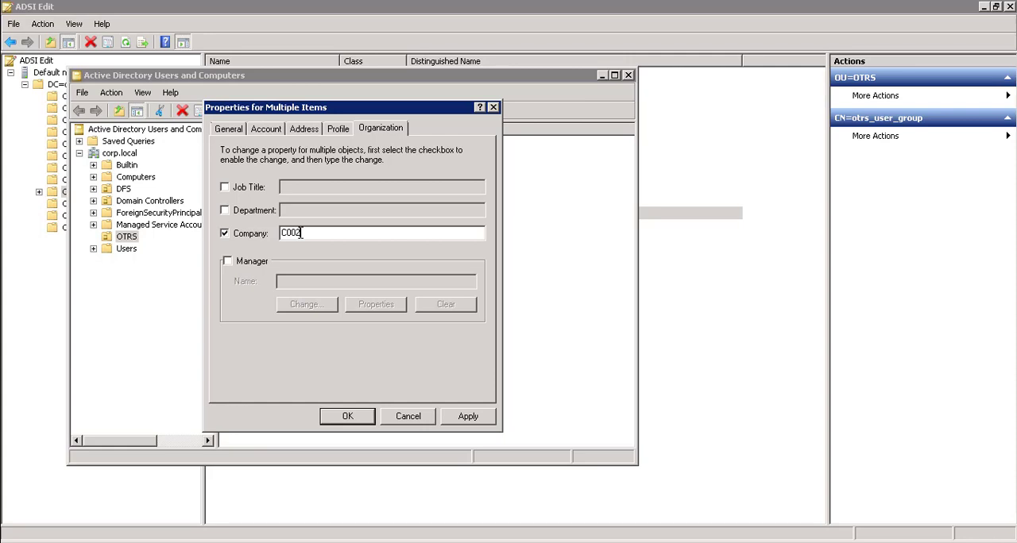
click(454, 417)
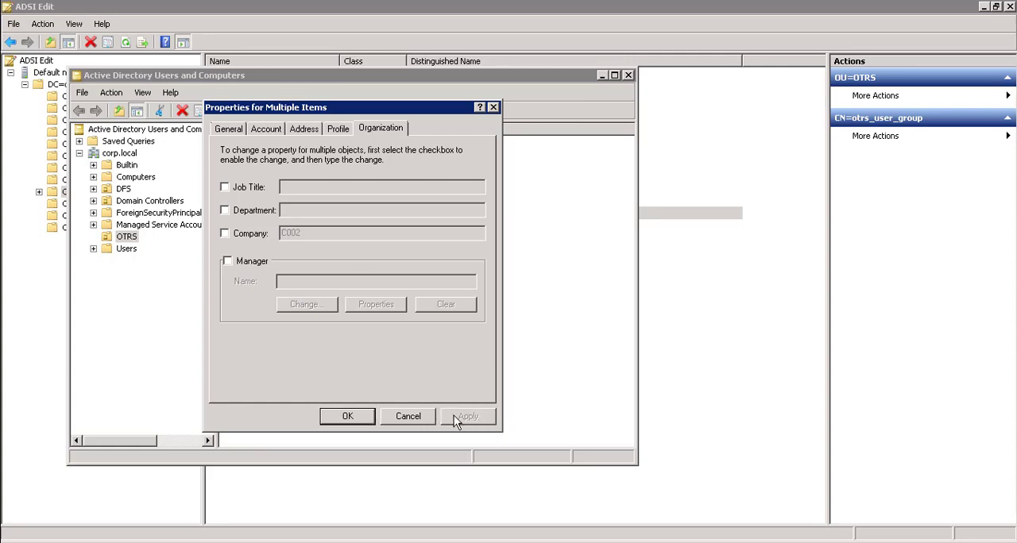
click(347, 417)
click(452, 348)
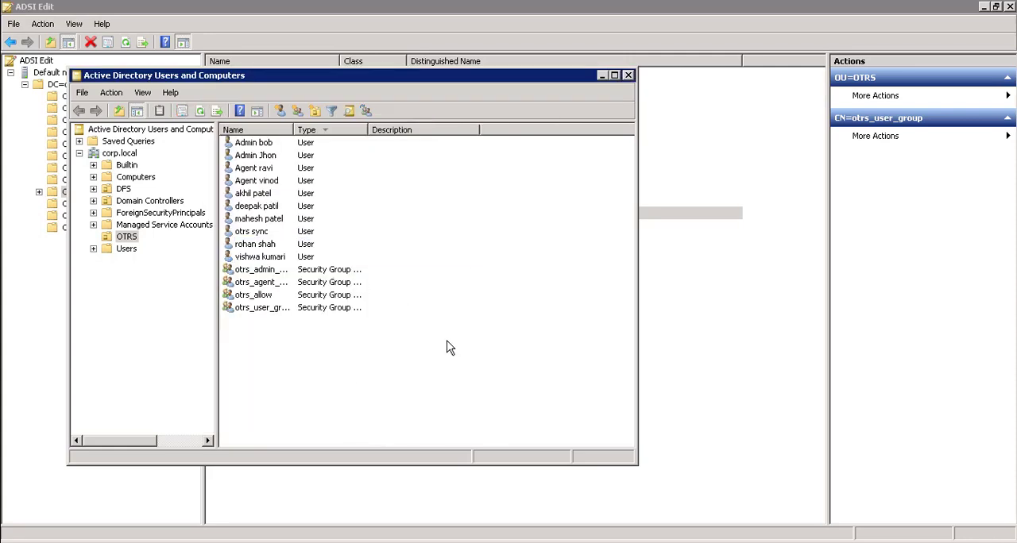
Step: Check the organization details of the last user listed in the OTRS OU, leaving them unmodified
right_click(256, 253)
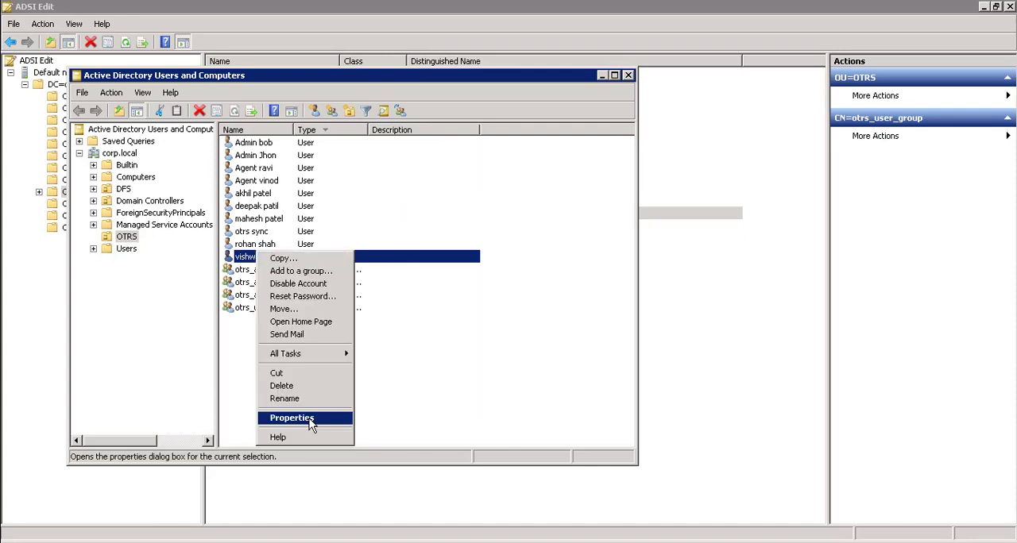
click(320, 416)
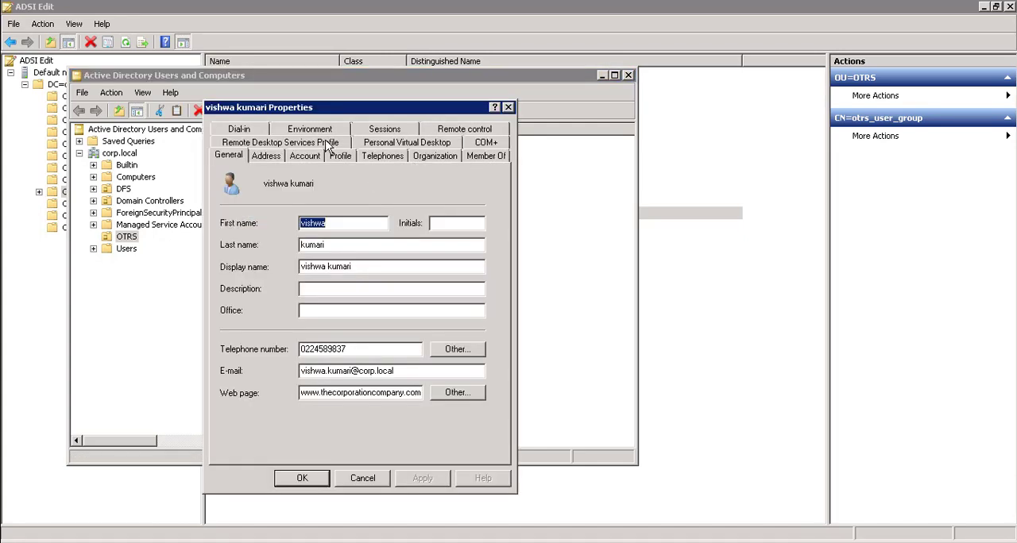
click(444, 157)
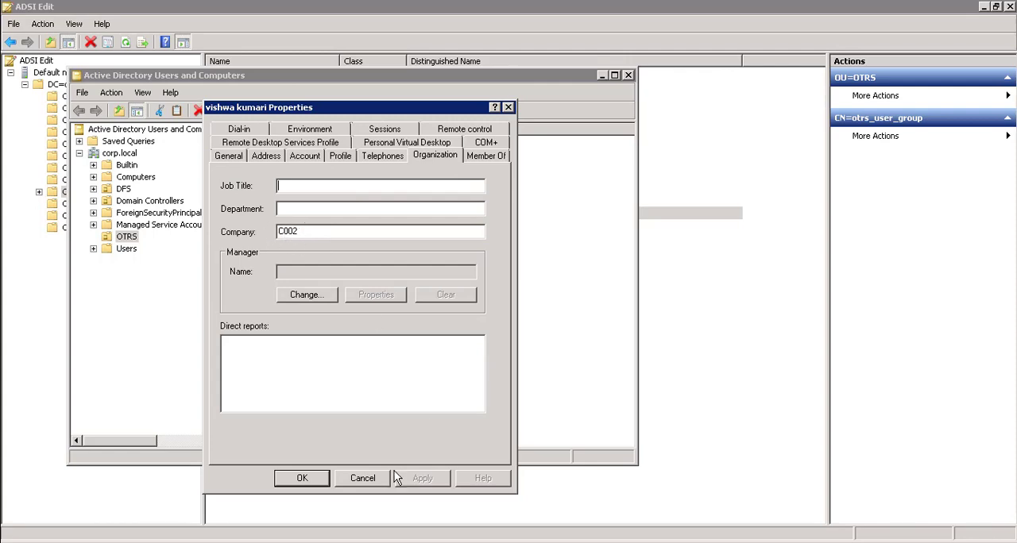
click(363, 478)
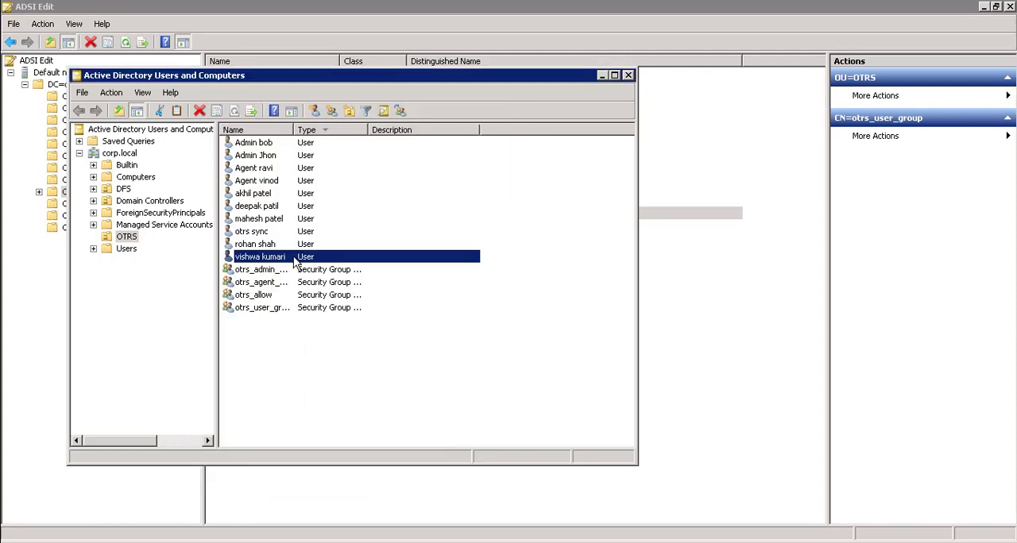
Step: Return from the remote server to Notepad++, review the customer user field mapping, and save Config.pm
mouse_move(624, 8)
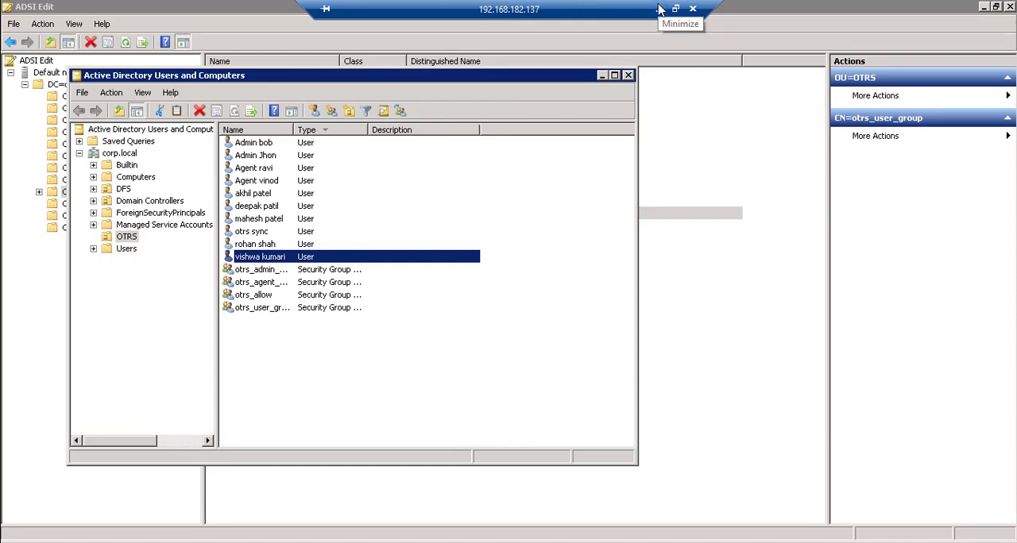
click(659, 9)
click(322, 230)
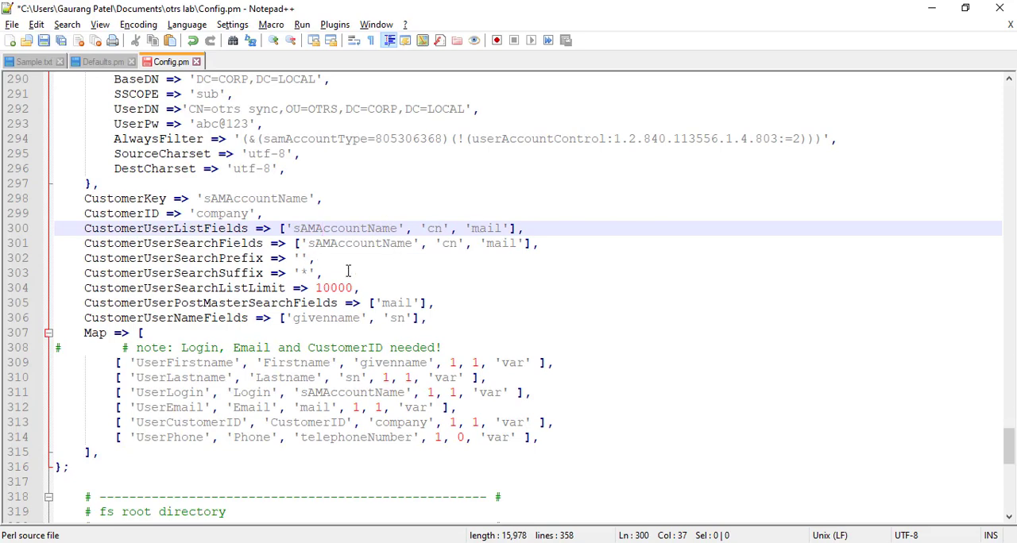
scroll(348, 271, down, 4)
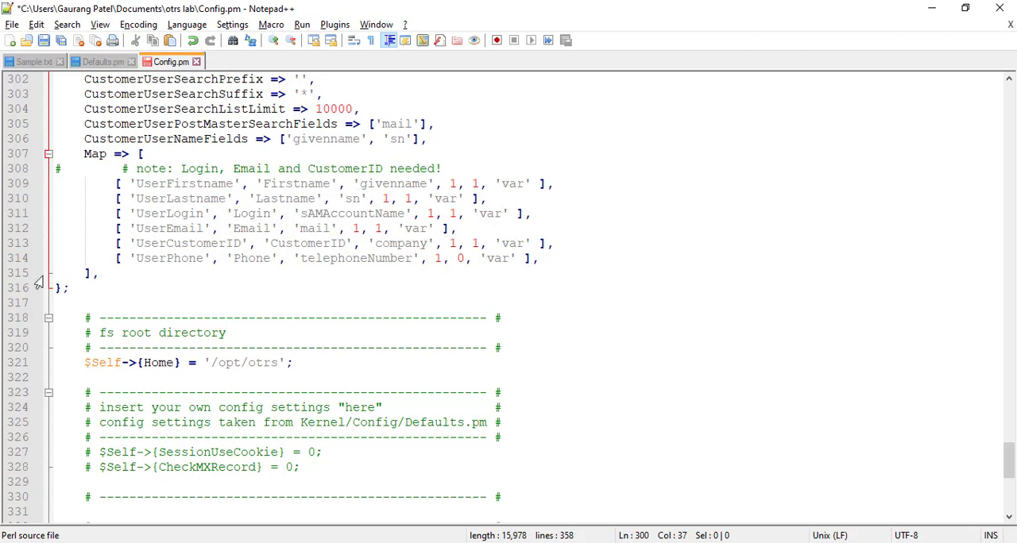
click(44, 42)
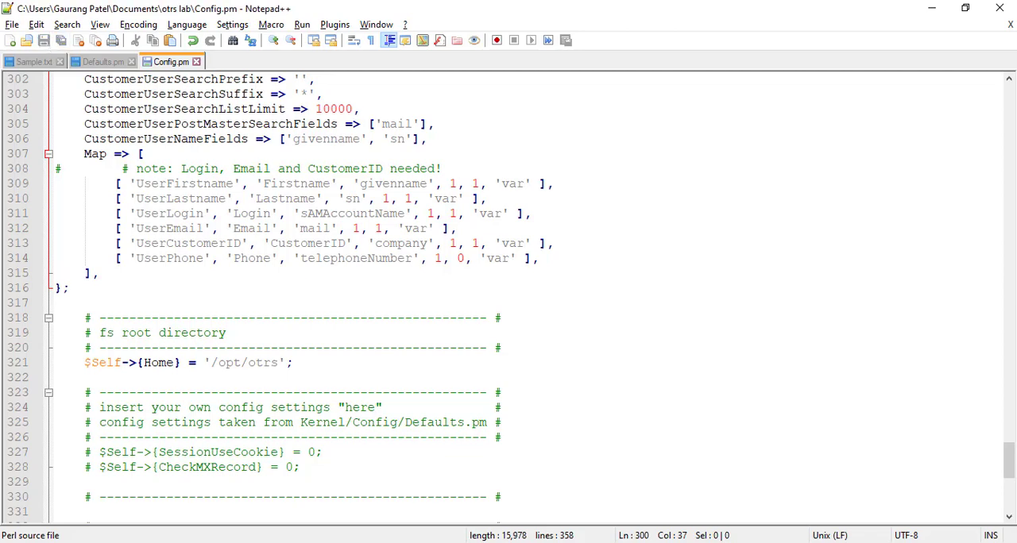
Step: Switch to WinSCP and upload Config.pm to /opt/otrs/Kernel, overwriting the existing remote file
key(alt+Tab)
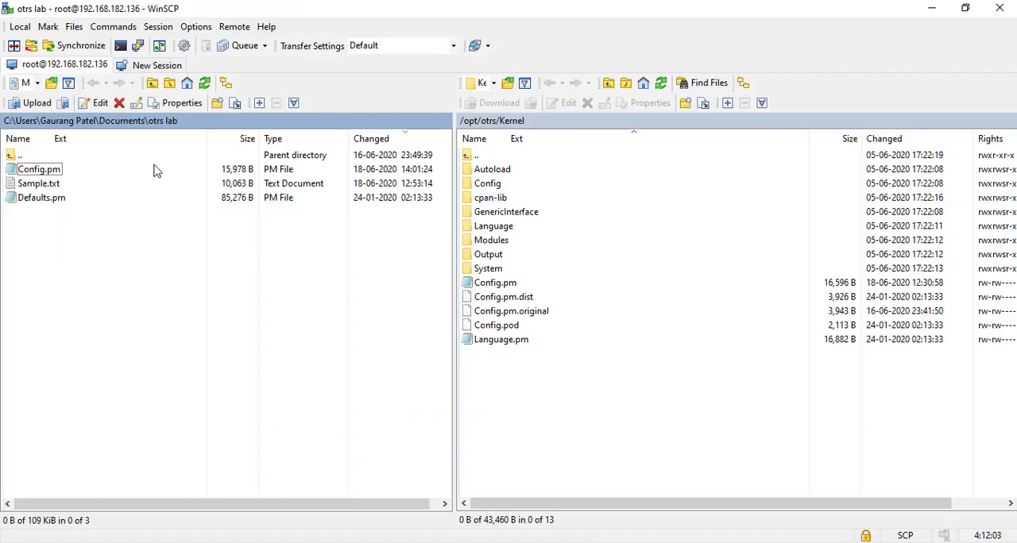
click(49, 169)
right_click(49, 169)
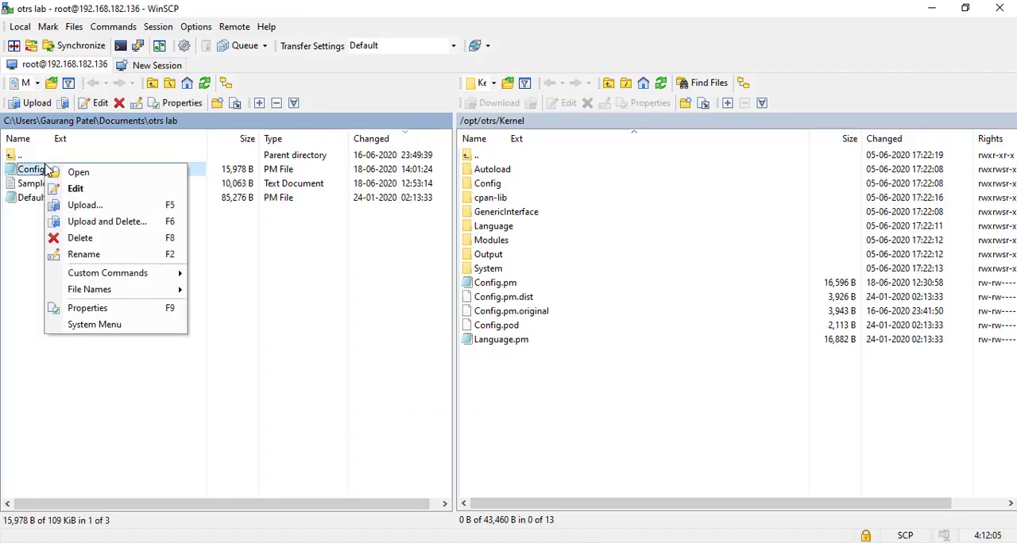
click(79, 204)
click(533, 323)
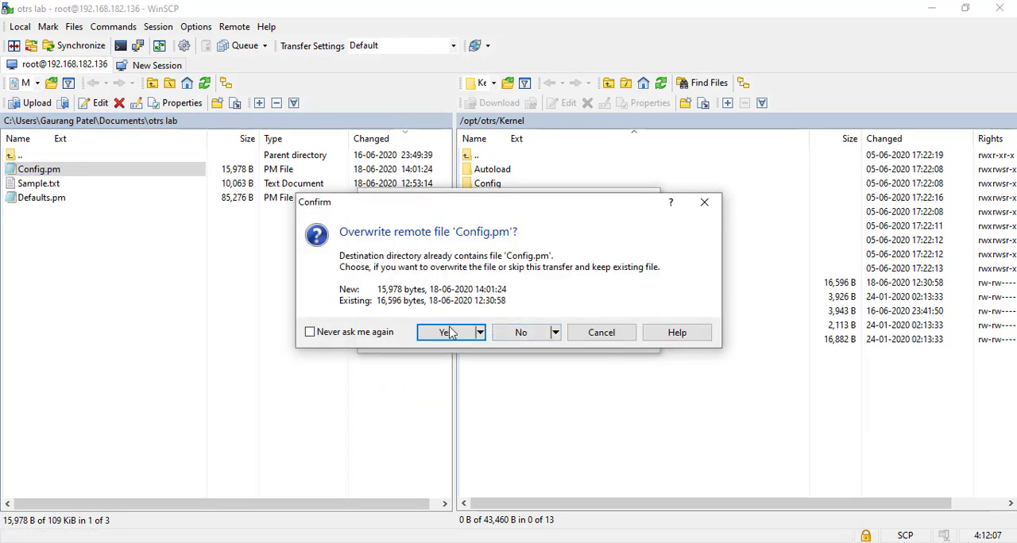
click(450, 334)
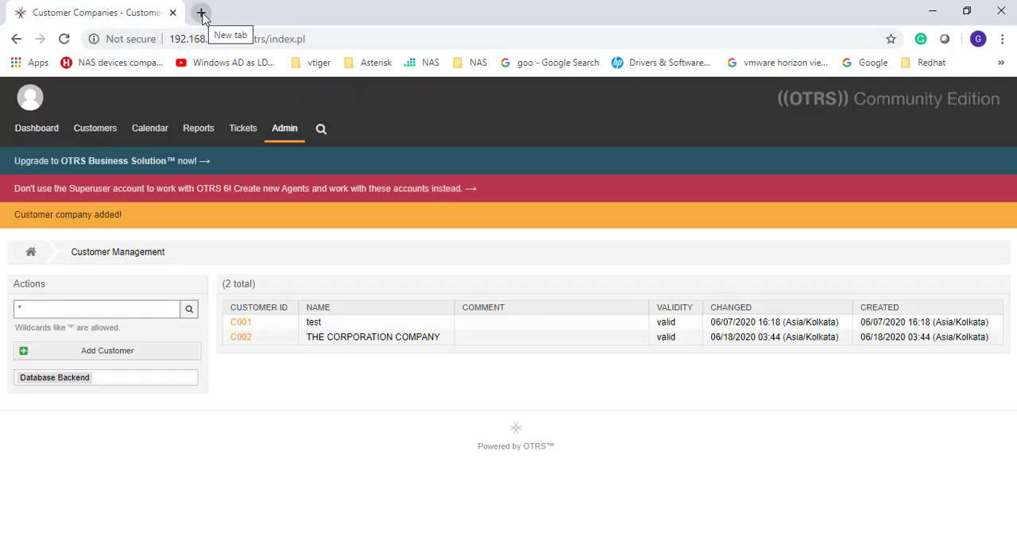
Step: Go to the OTRS customer portal at /otrs/customer.pl and log in with an AD customer's username and password
drag(270, 38, 148, 38)
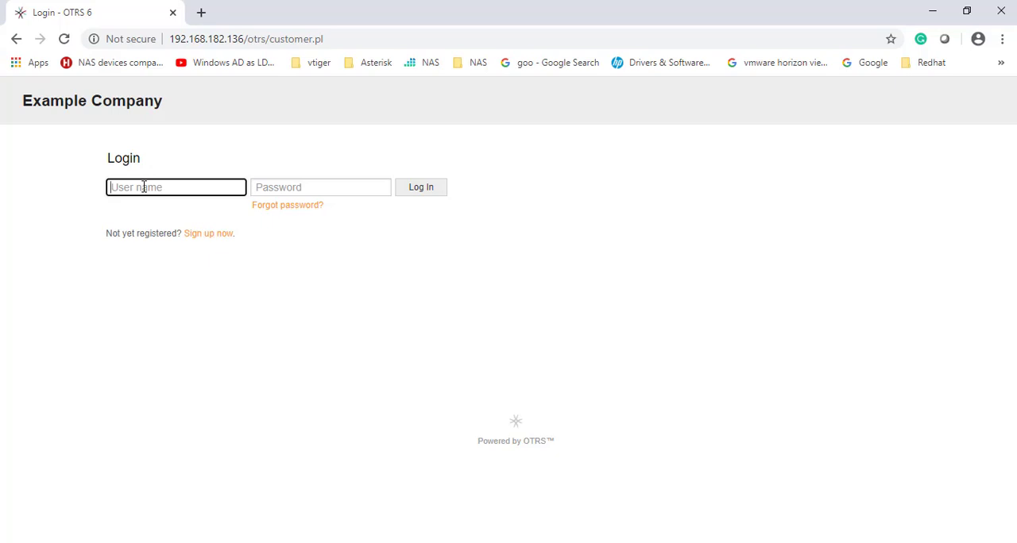
key(Tab)
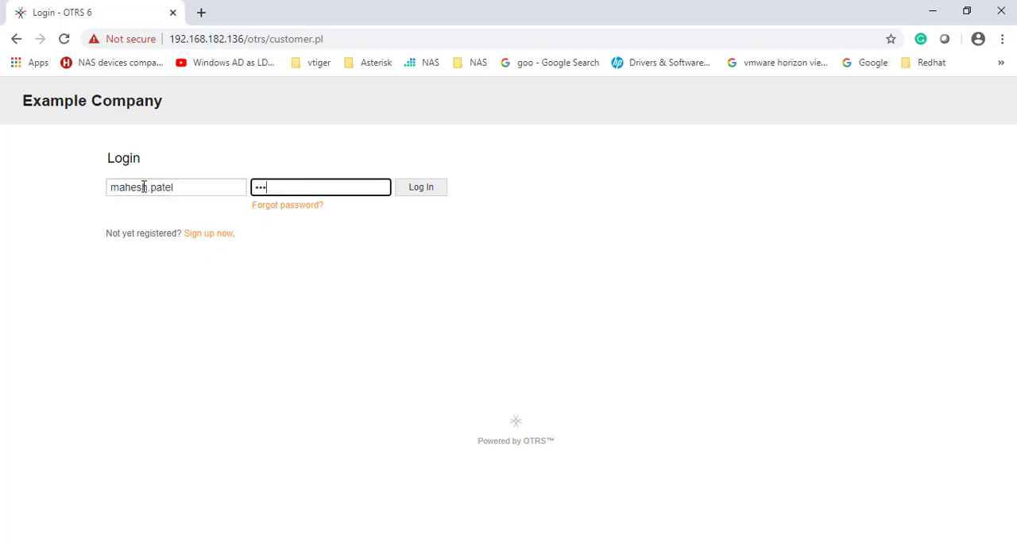
key(Return)
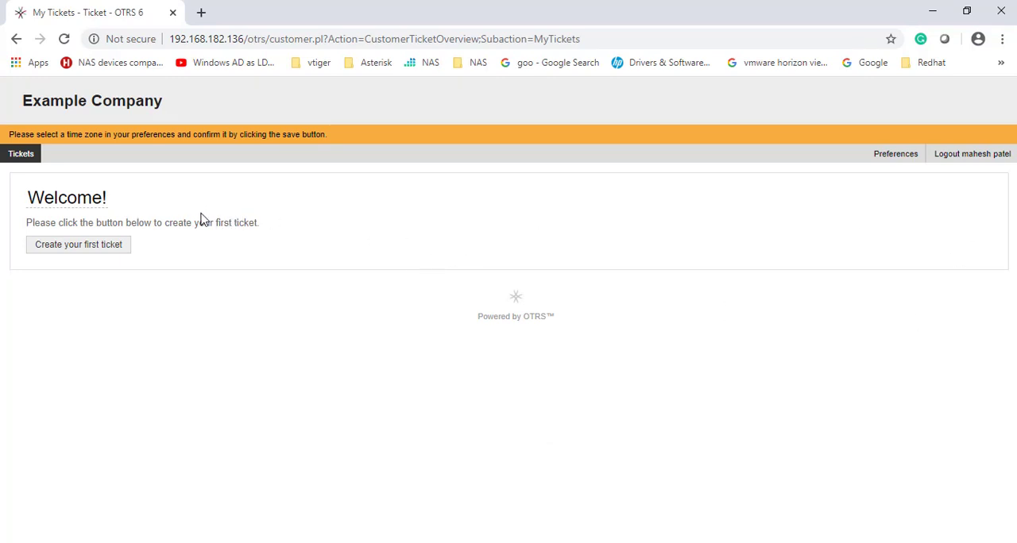
Step: Look through the customer portal's ticket options and open the My Tickets overview
click(21, 154)
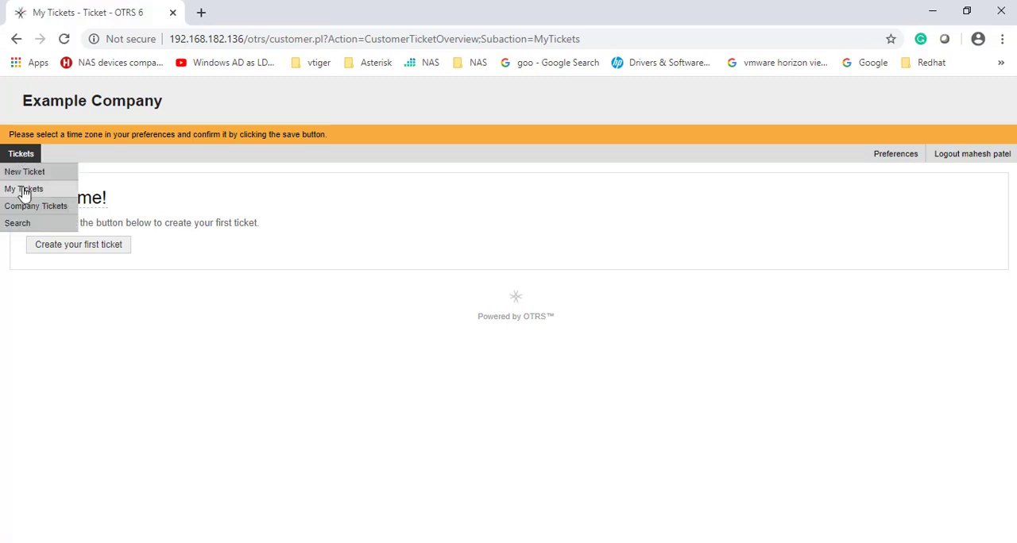
mouse_move(19, 154)
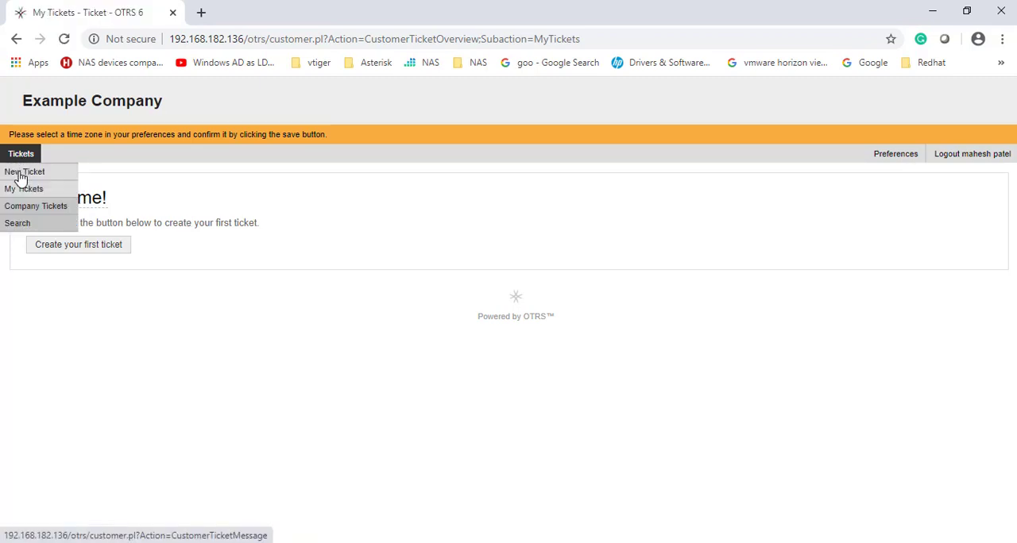
click(25, 172)
click(20, 189)
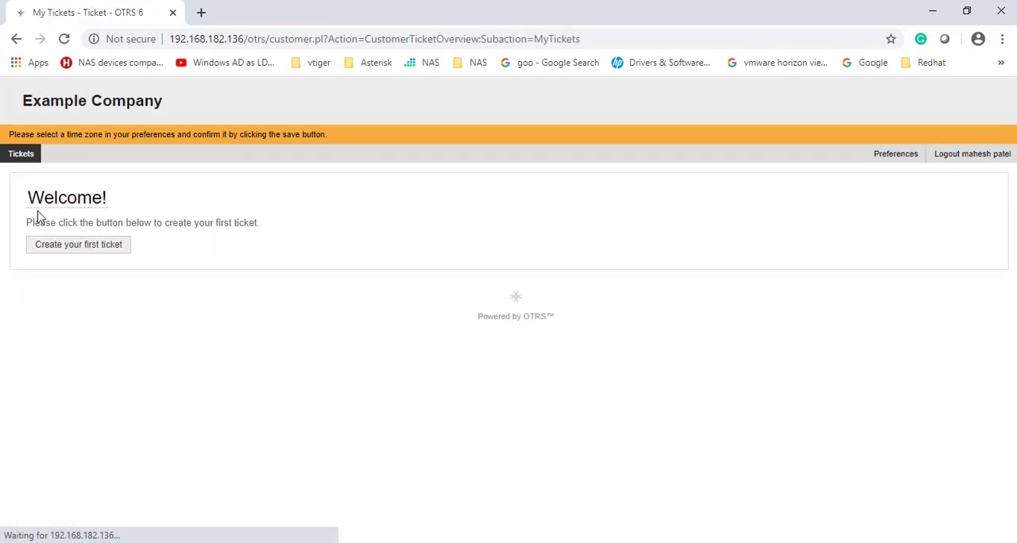
Step: Set the customer's time zone to Asia/Kolkata in the preferences and update it
click(901, 159)
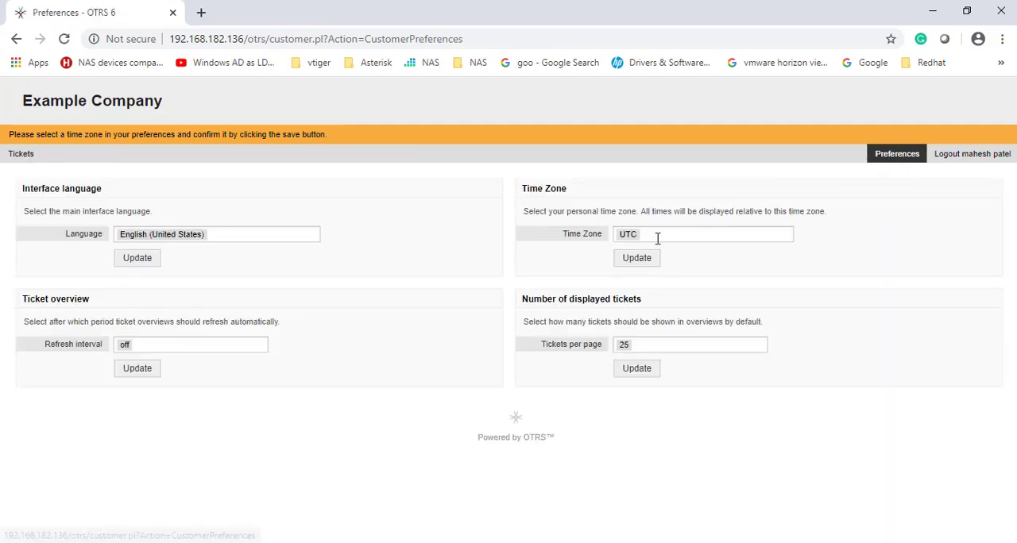
click(654, 236)
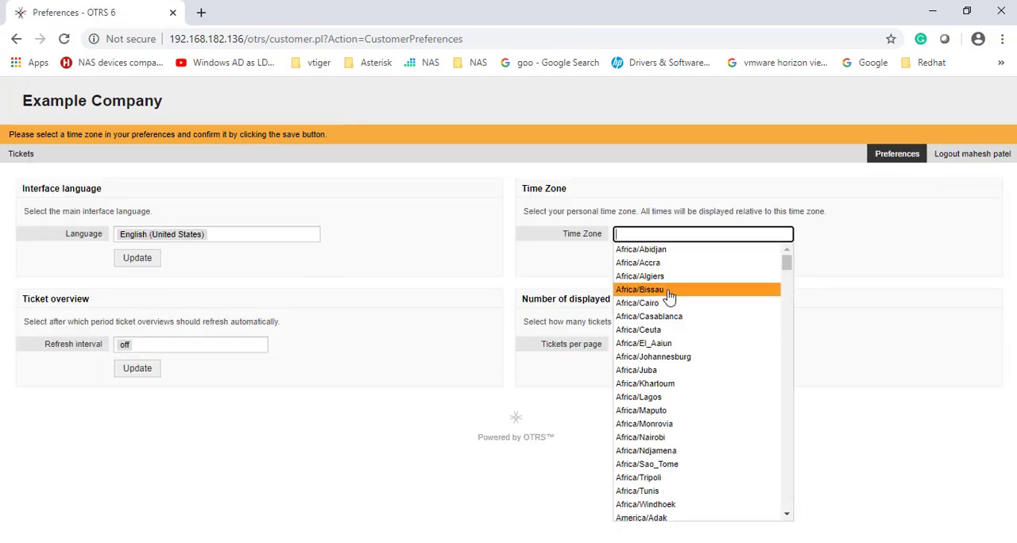
text(k)
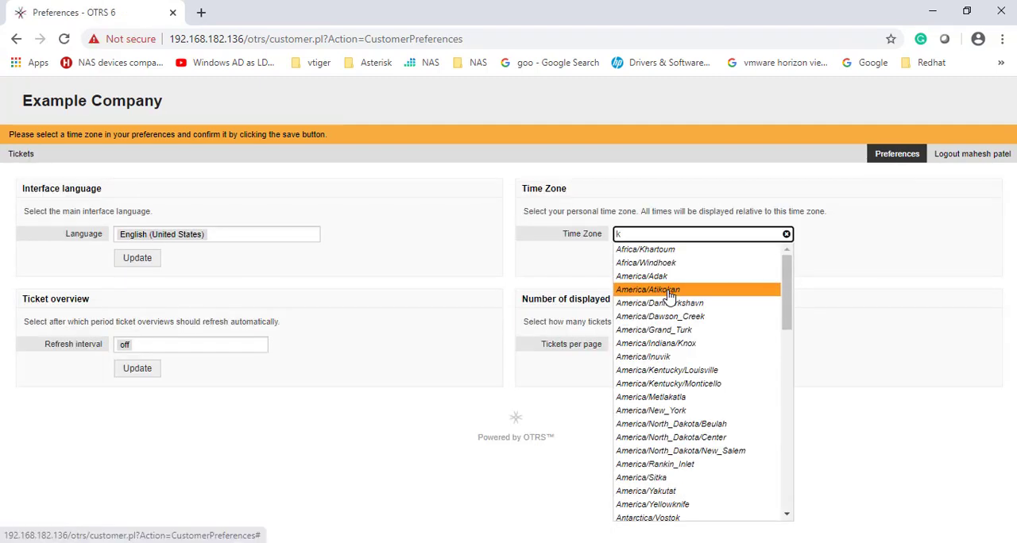
text(ol)
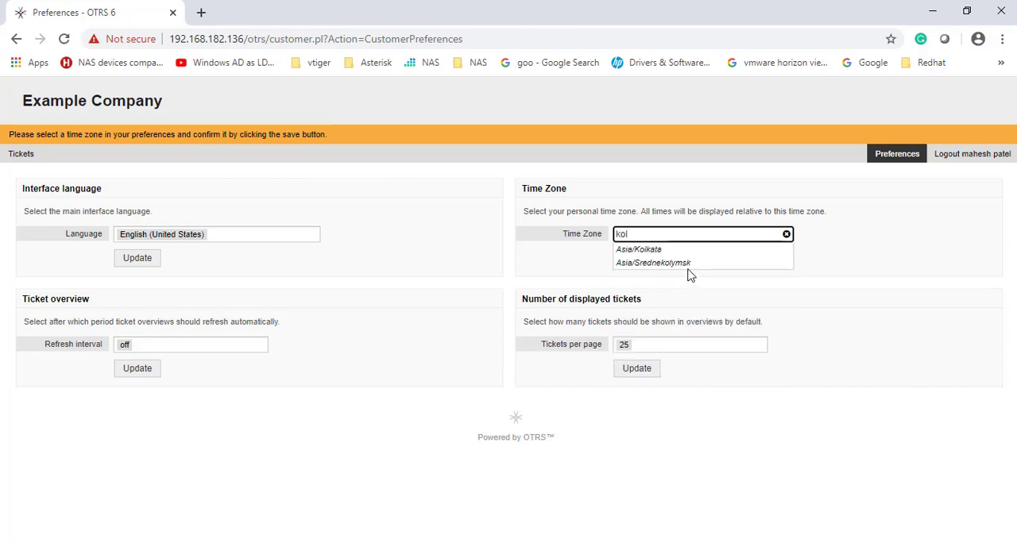
click(666, 251)
click(652, 266)
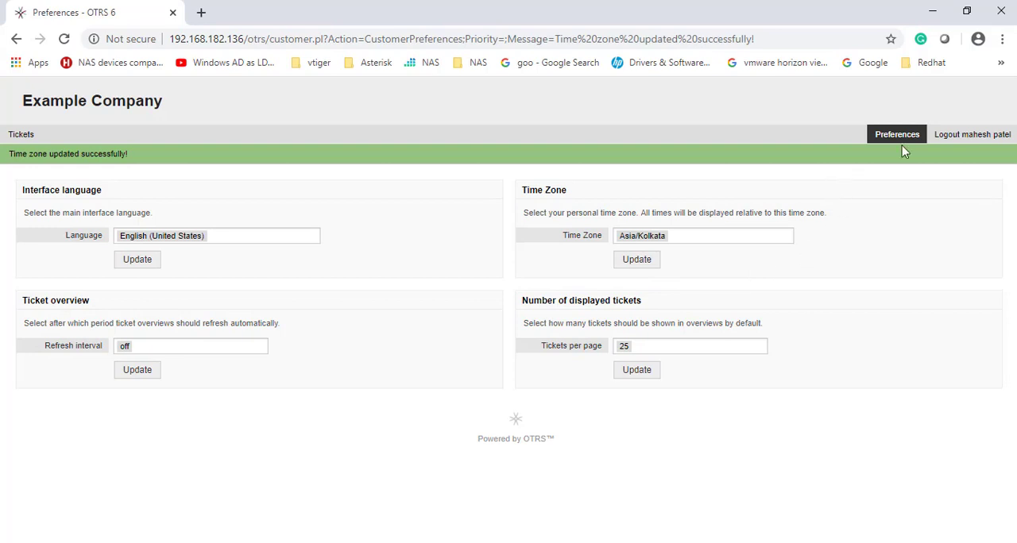
Step: Open the customer's My Tickets overview once more and log out of the customer portal
mouse_move(32, 135)
click(26, 168)
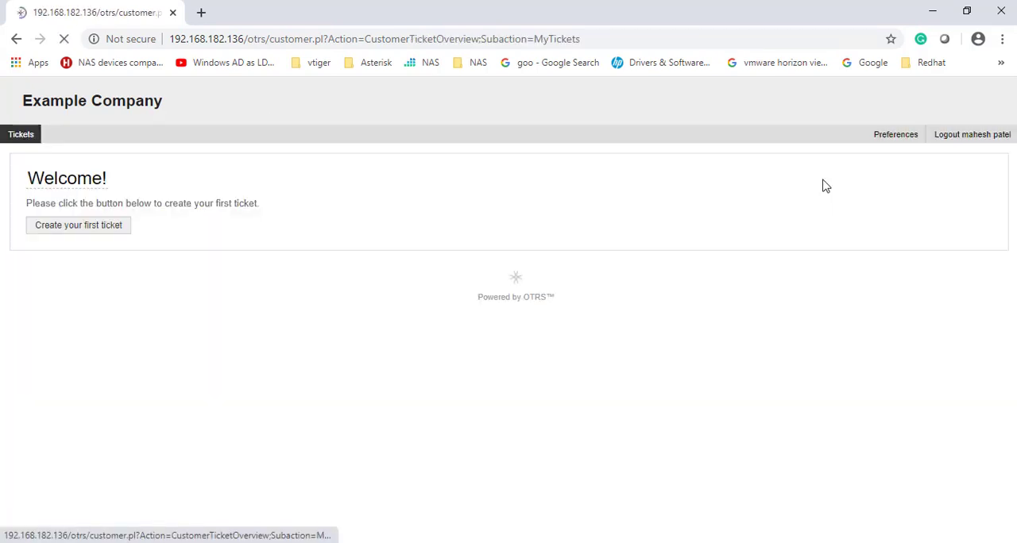
click(959, 141)
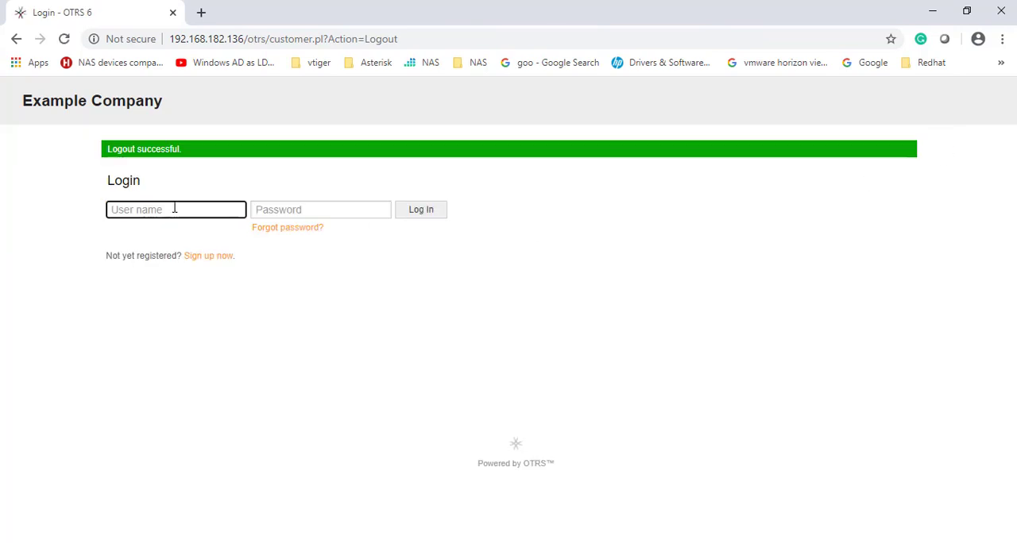
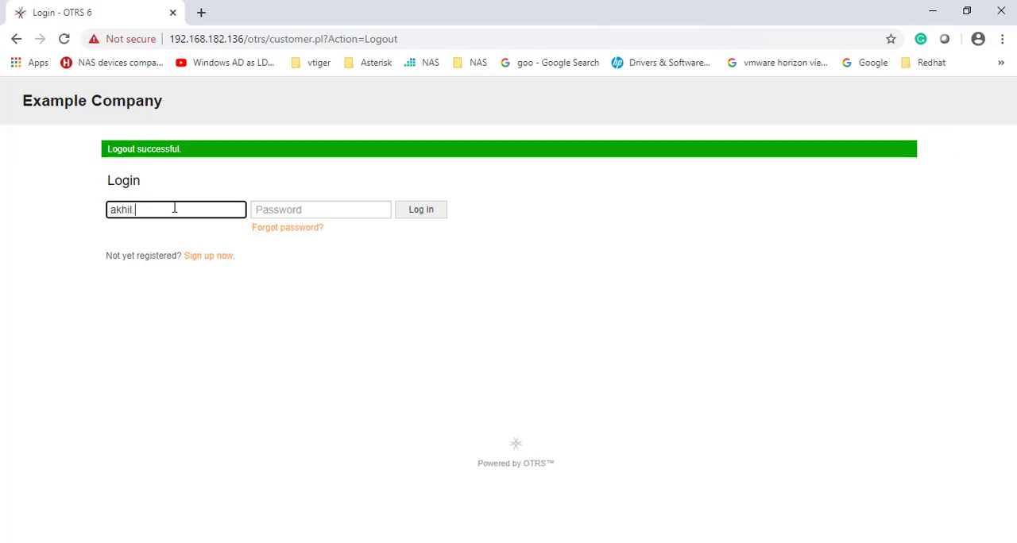
Step: Try to log in to the customer portal with a second AD customer's username and password
key(Tab)
text(••••)
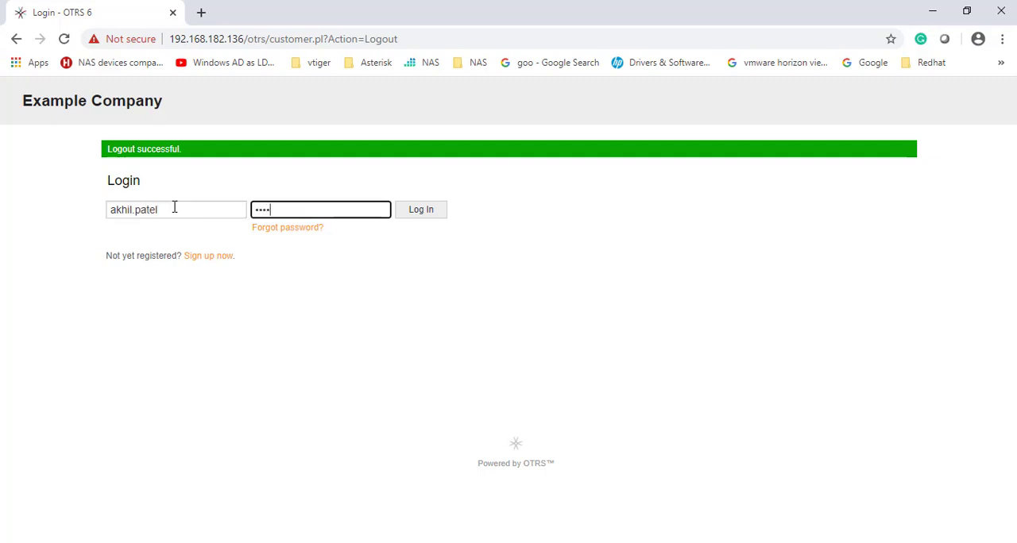
text(••)
key(Return)
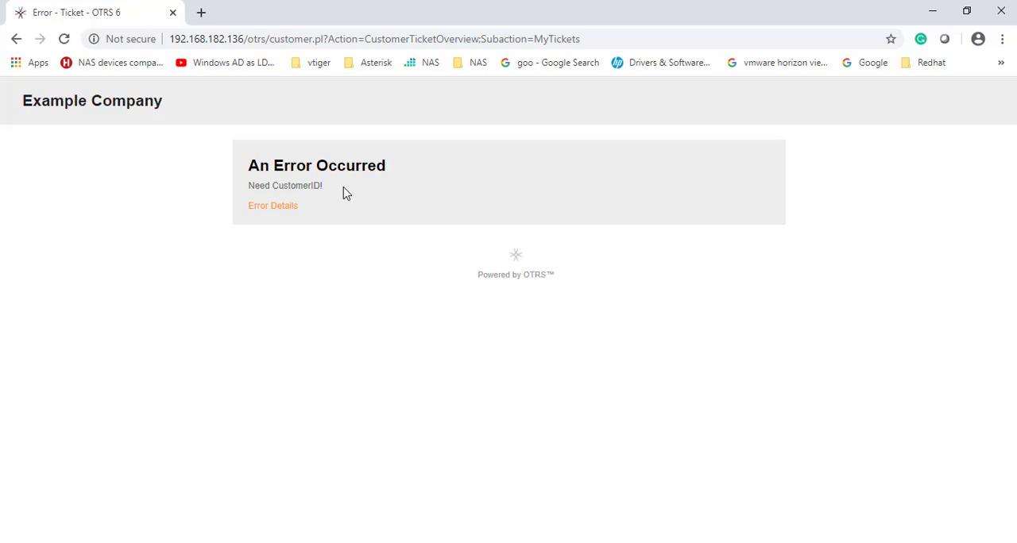
Step: Switch to the remote AD server, set the second customer's Company attribute to C002, apply it, and minimize the session
click(719, 542)
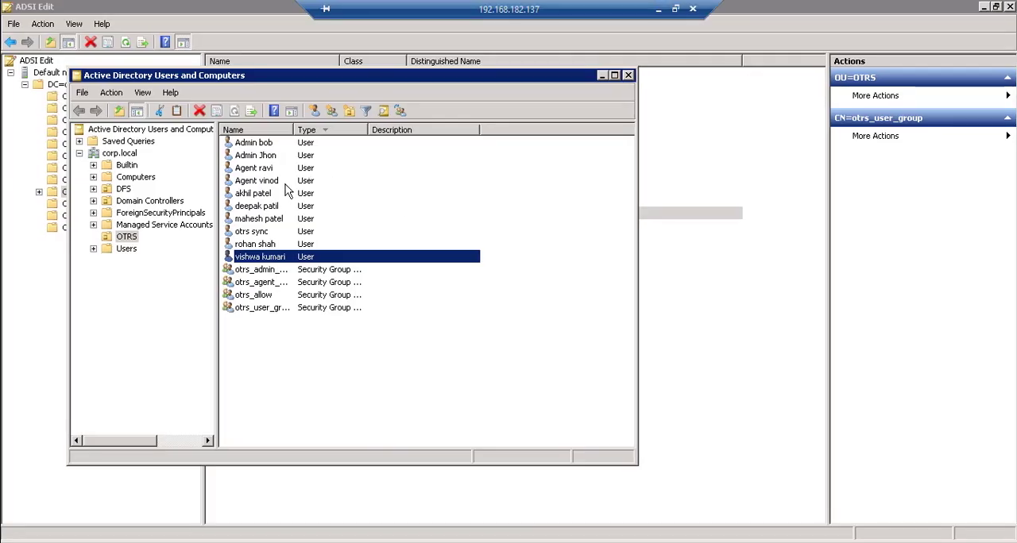
click(263, 195)
right_click(263, 196)
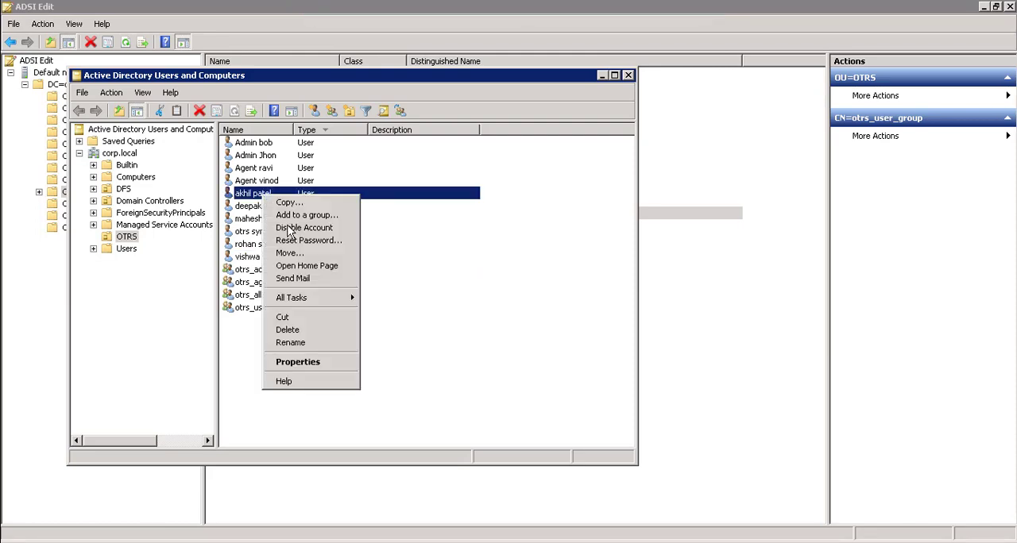
click(283, 357)
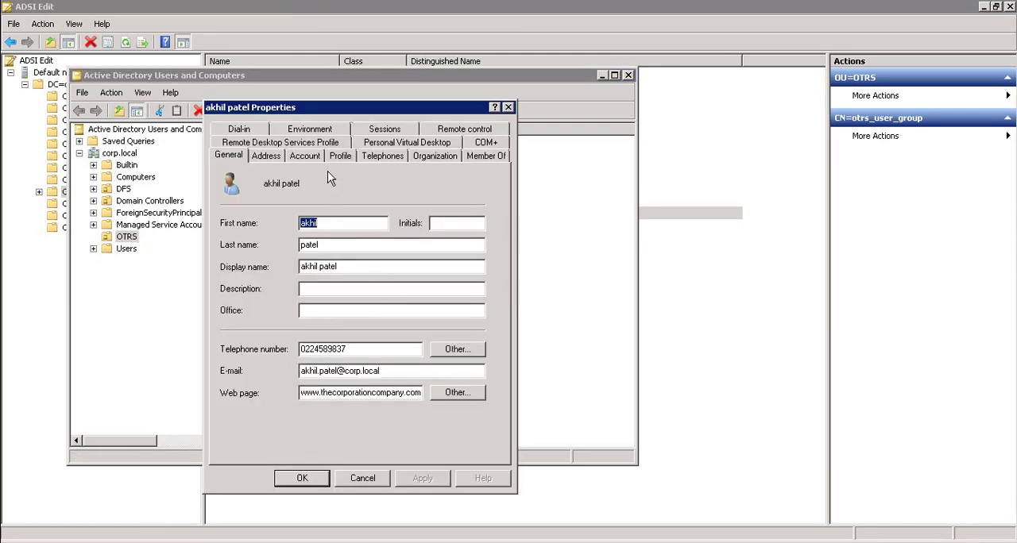
click(422, 159)
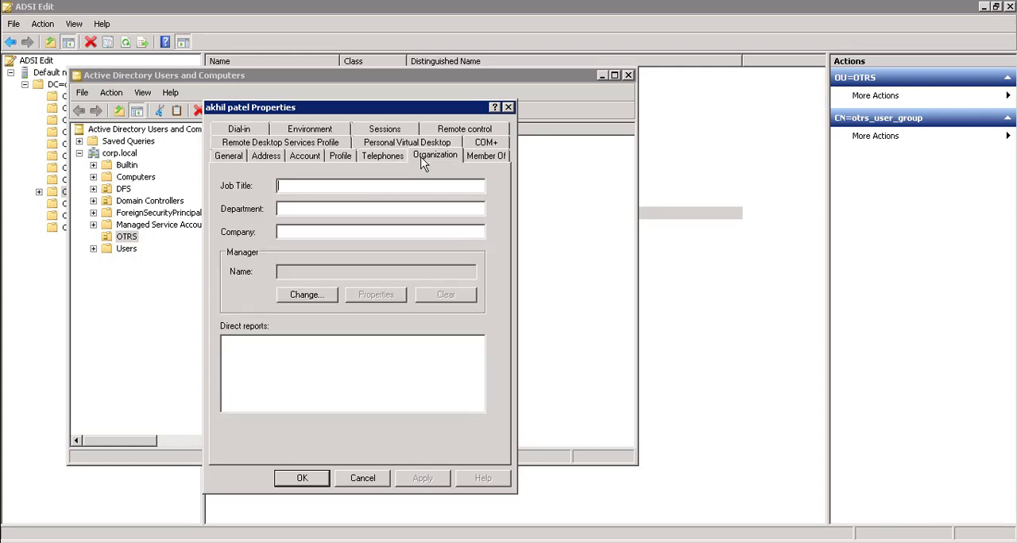
click(283, 231)
text(C002)
click(423, 477)
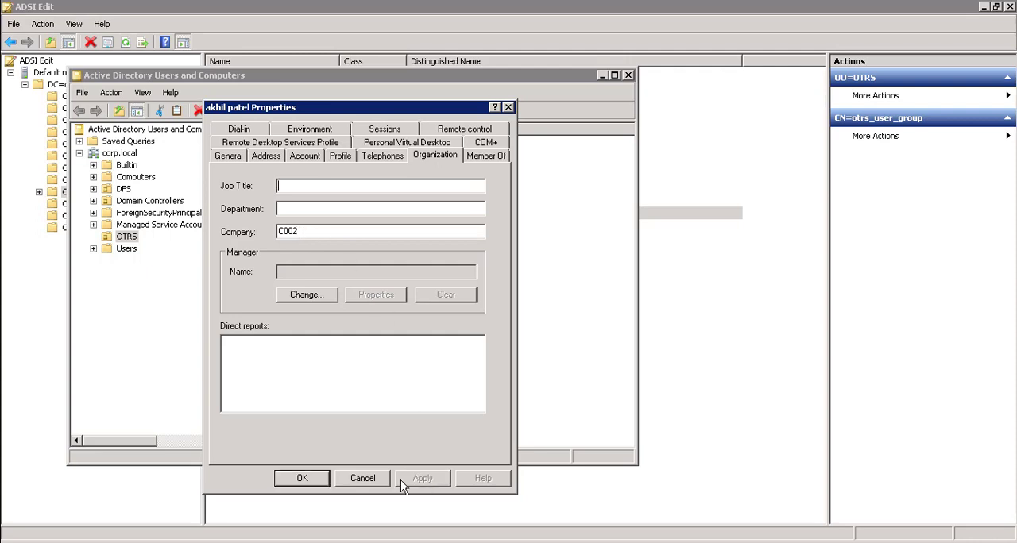
click(316, 478)
click(657, 6)
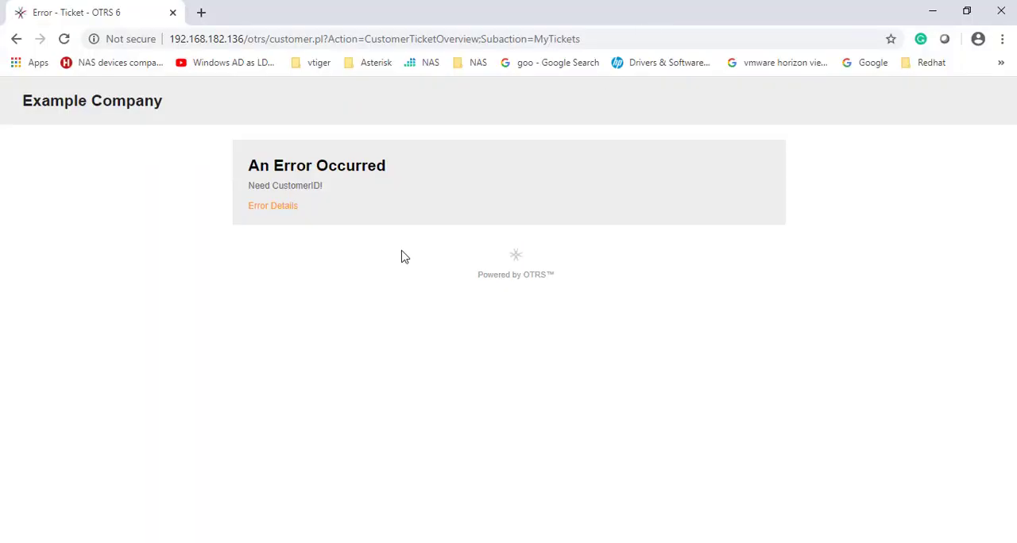
Step: Reload the customer ticket page, examine the error details and traceback message, and reload it again
click(66, 41)
click(272, 208)
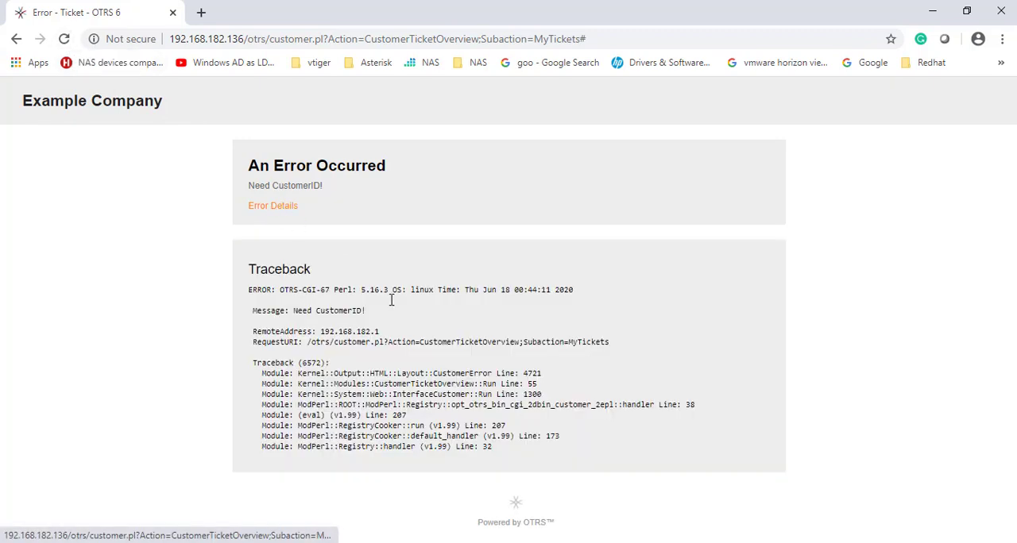
drag(293, 311, 377, 324)
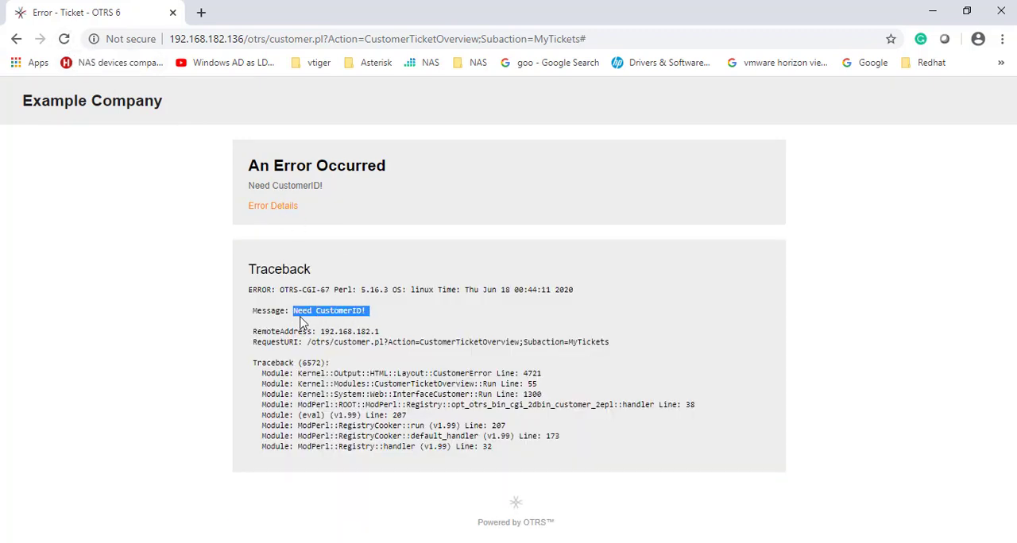
click(64, 40)
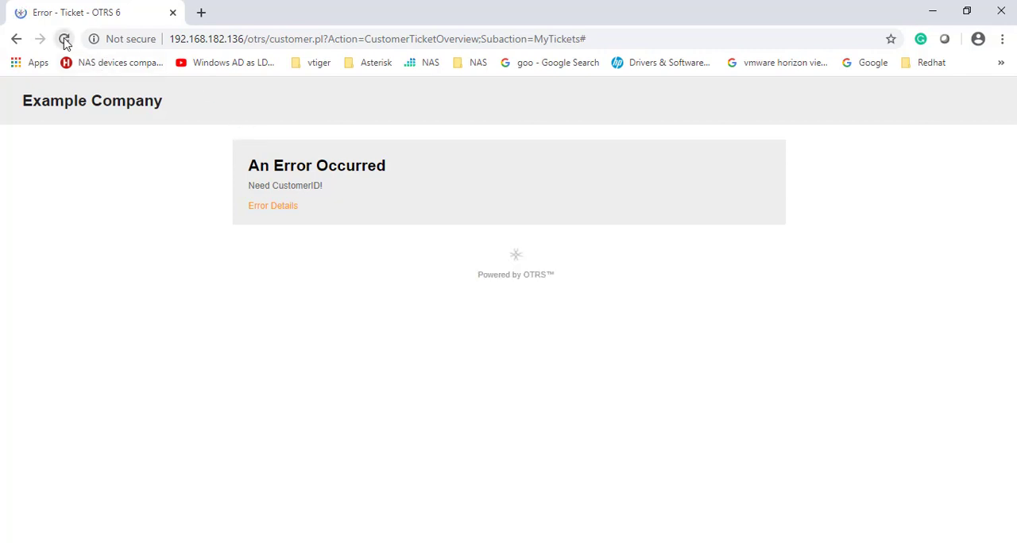
Step: Clear the browser's browsing data
click(1002, 39)
mouse_move(880, 254)
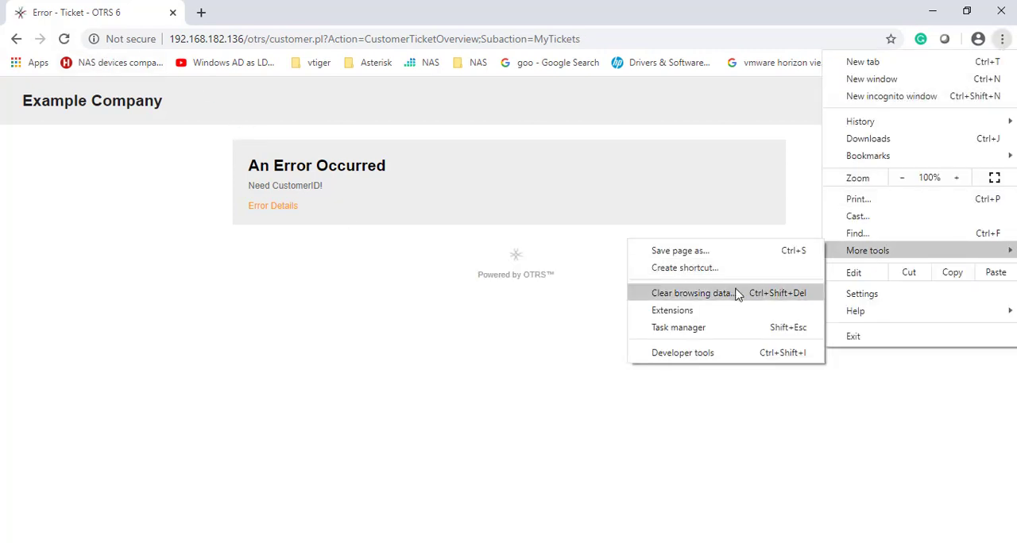
click(685, 294)
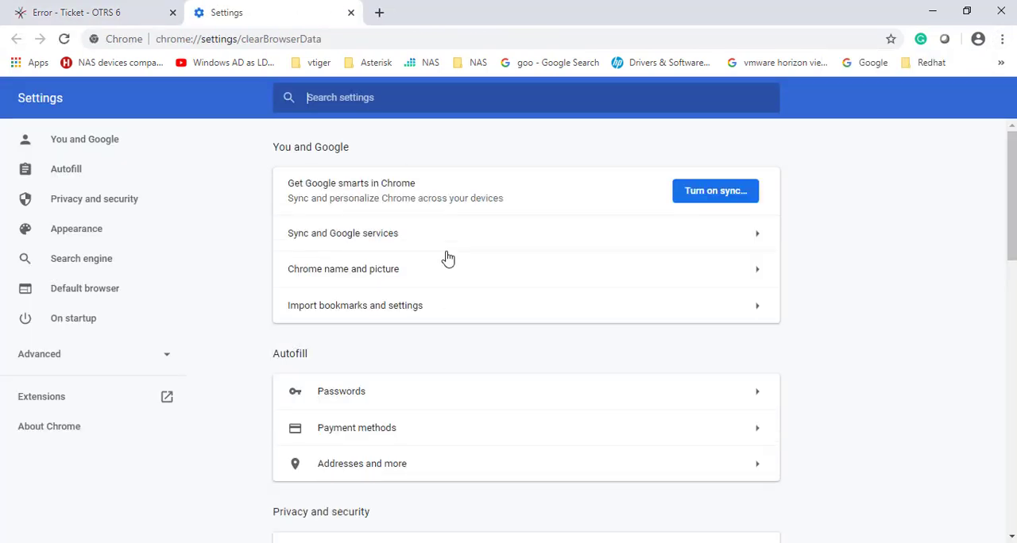
click(654, 469)
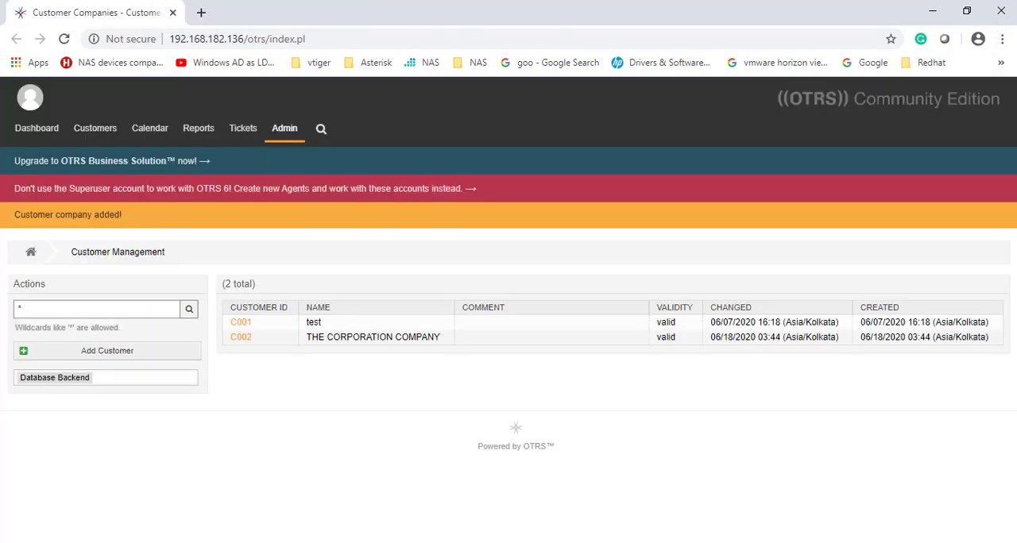
Step: Open the OTRS customer login page in a fresh browser window and log in again with the second customer's username and password
middle_click(421, 542)
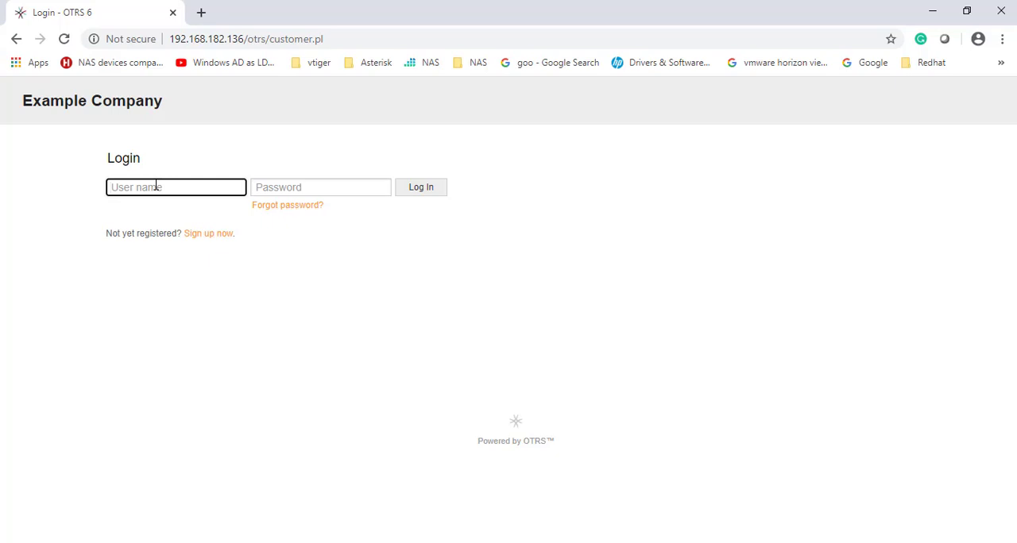
key(Tab)
text(••••)
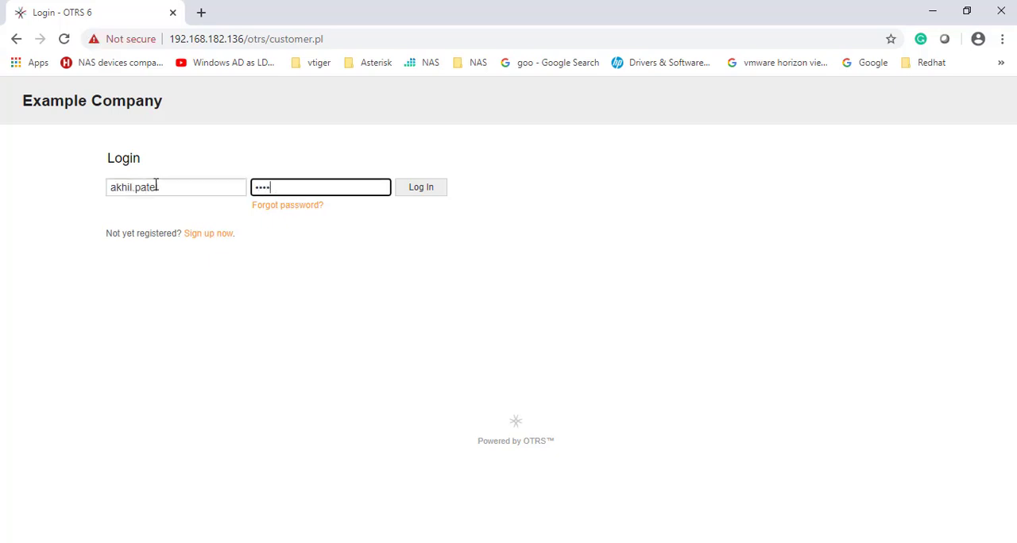
text(•••)
key(Return)
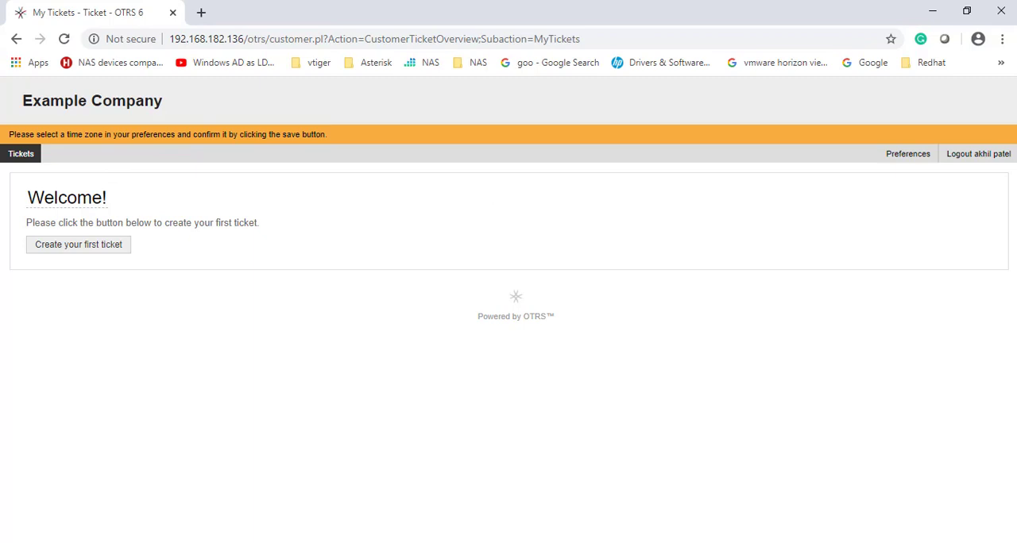
Step: Log out of the customer portal, then return to the OTRS Admin area and sign in with the superuser's username and password
click(964, 164)
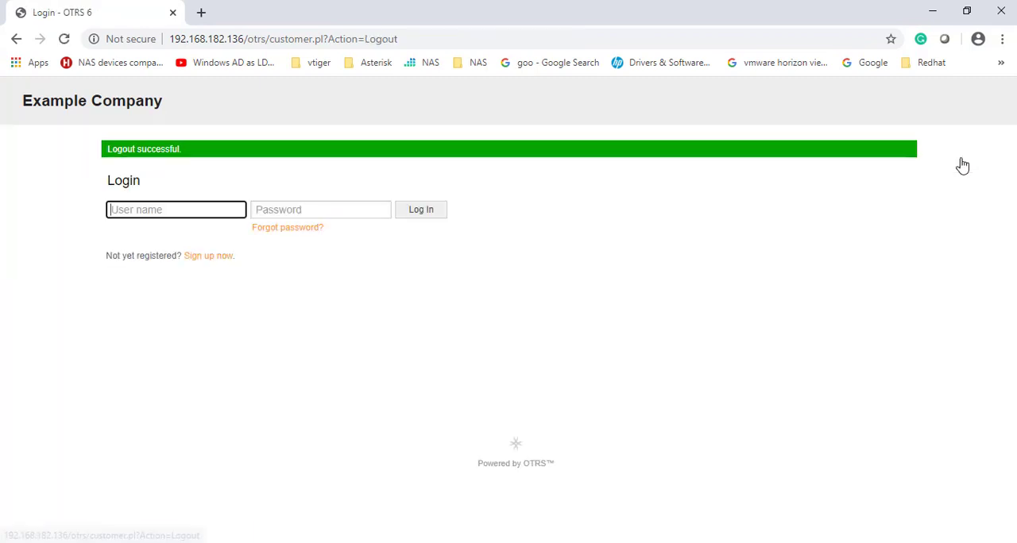
click(932, 11)
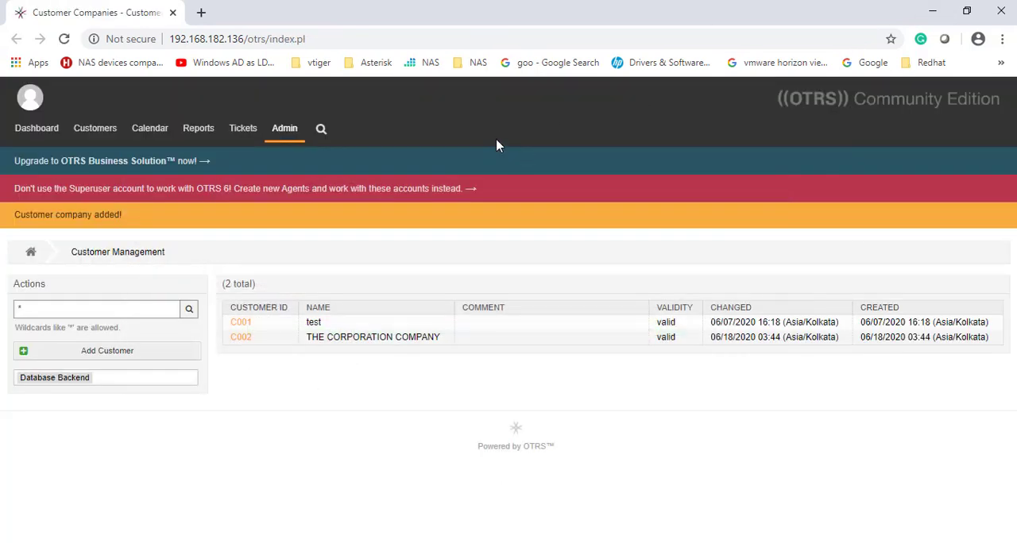
click(284, 136)
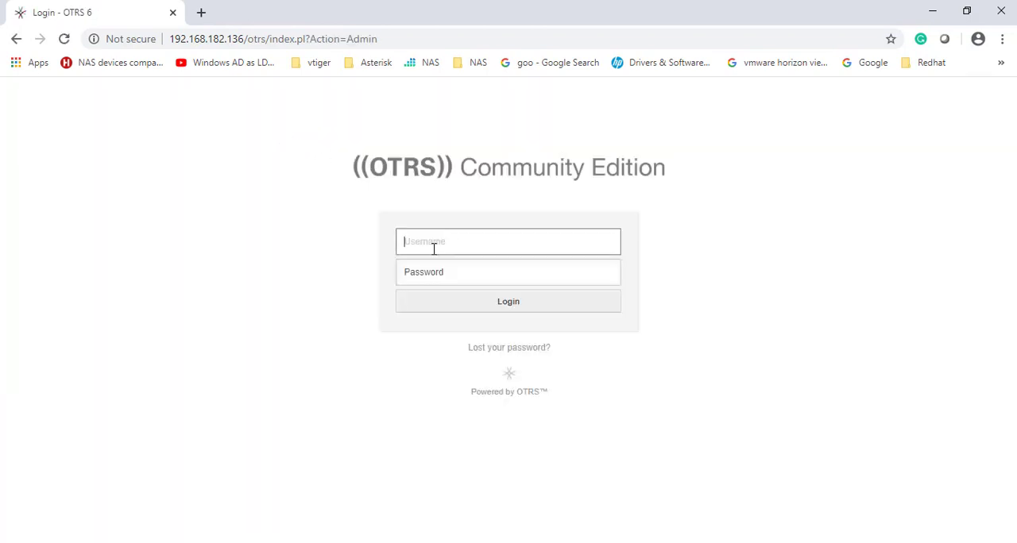
text(root@localhost)
key(Tab)
text(••••••)
key(Return)
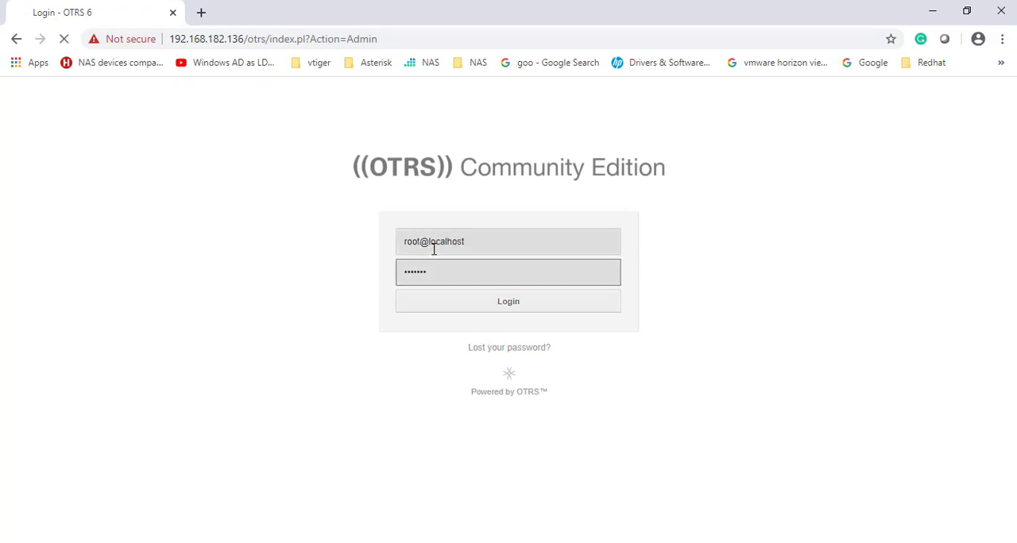
Step: Open the Customers management list from the Admin overview, check the registered companies, and return to the Admin overview
scroll(863, 368, down, 10)
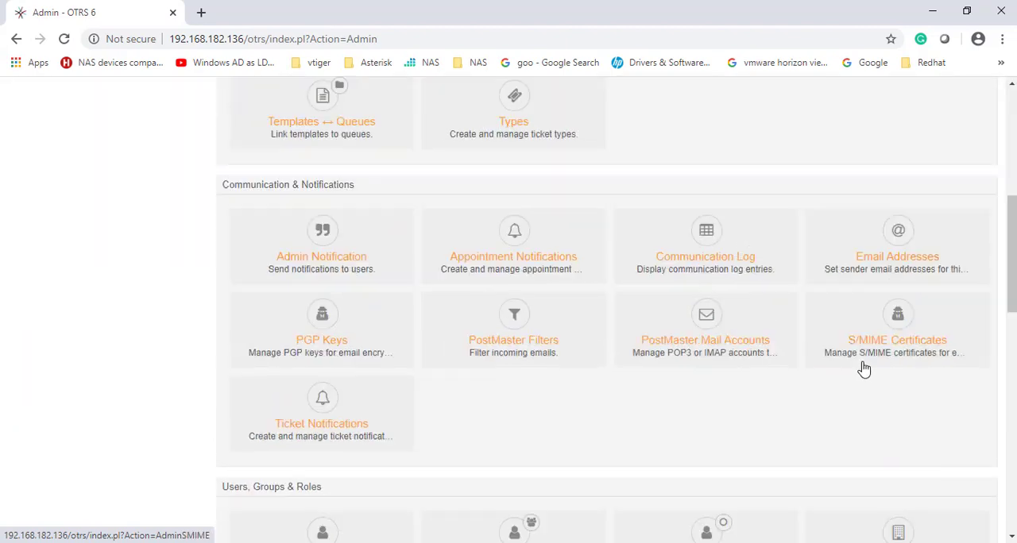
click(898, 238)
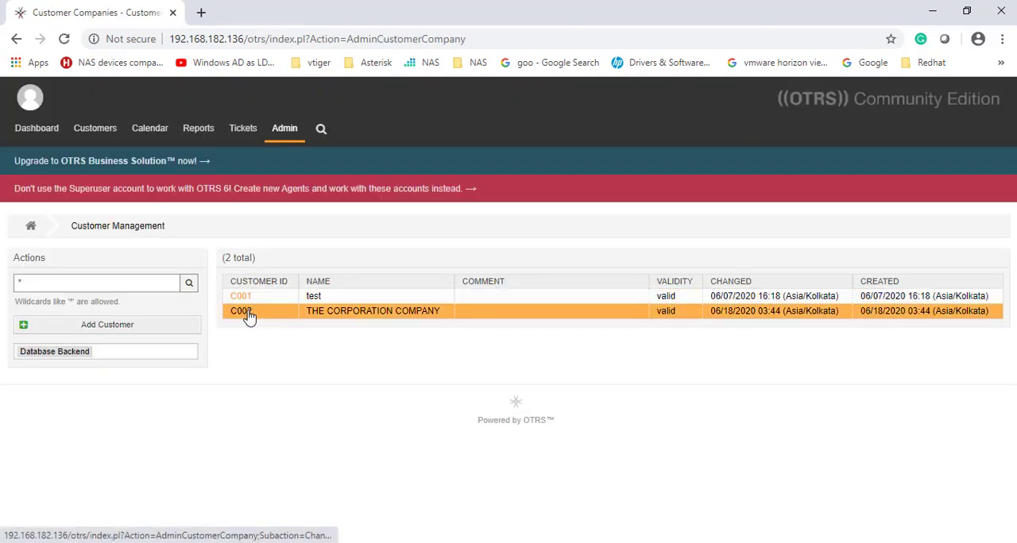
click(282, 132)
Step: Open the Customer Users management list and examine the customer ID and last login of the Active Directory users
scroll(853, 408, down, 15)
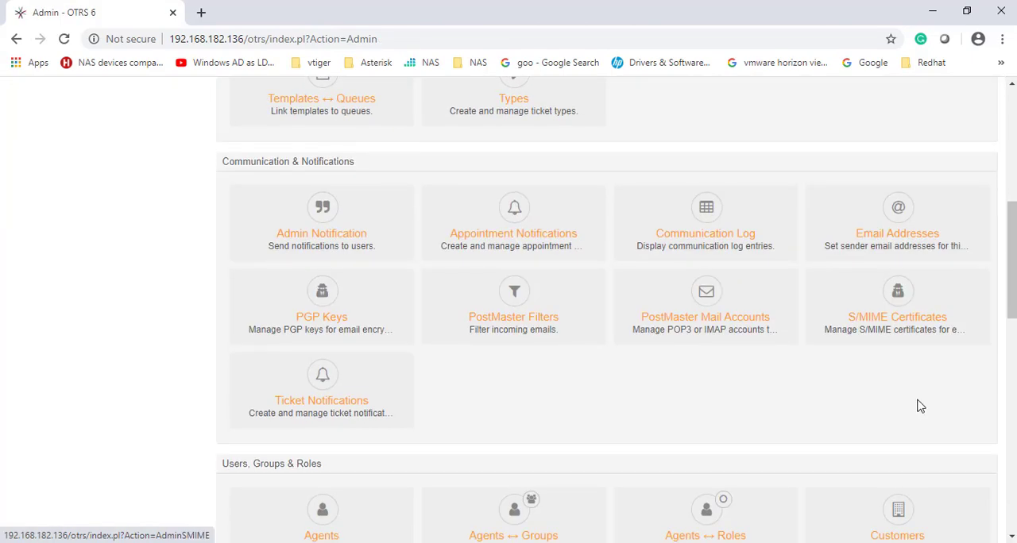
scroll(424, 348, up, 3)
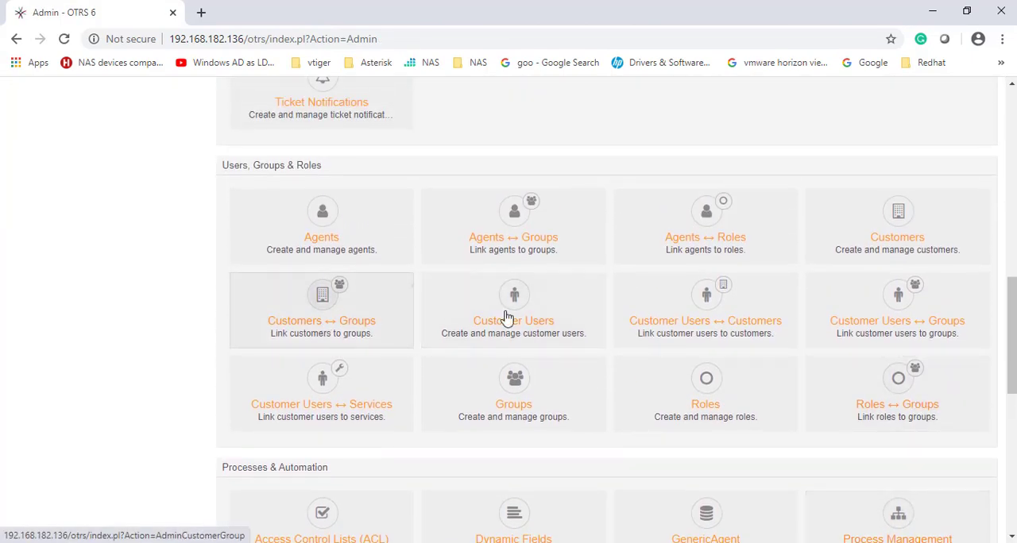
click(526, 385)
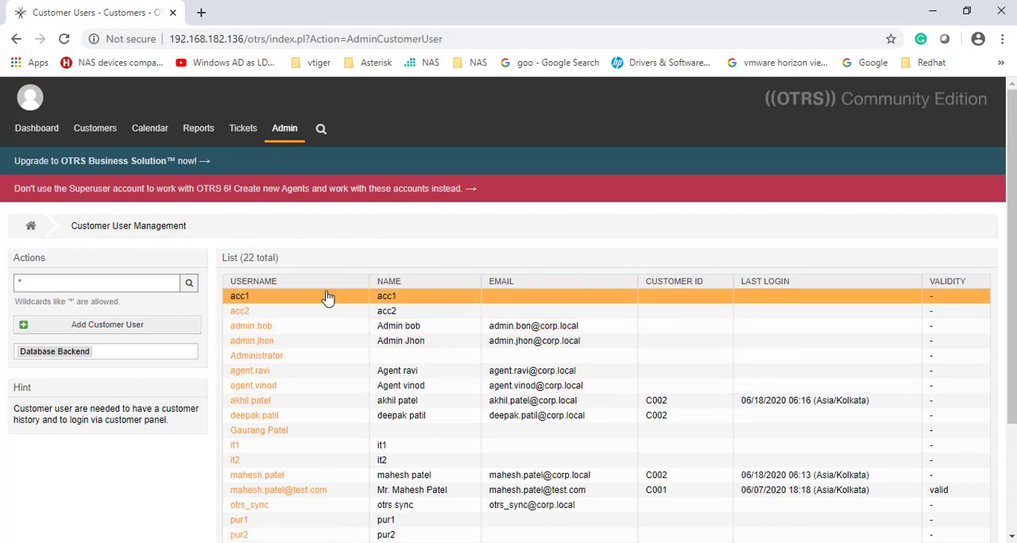
scroll(263, 302, down, 1)
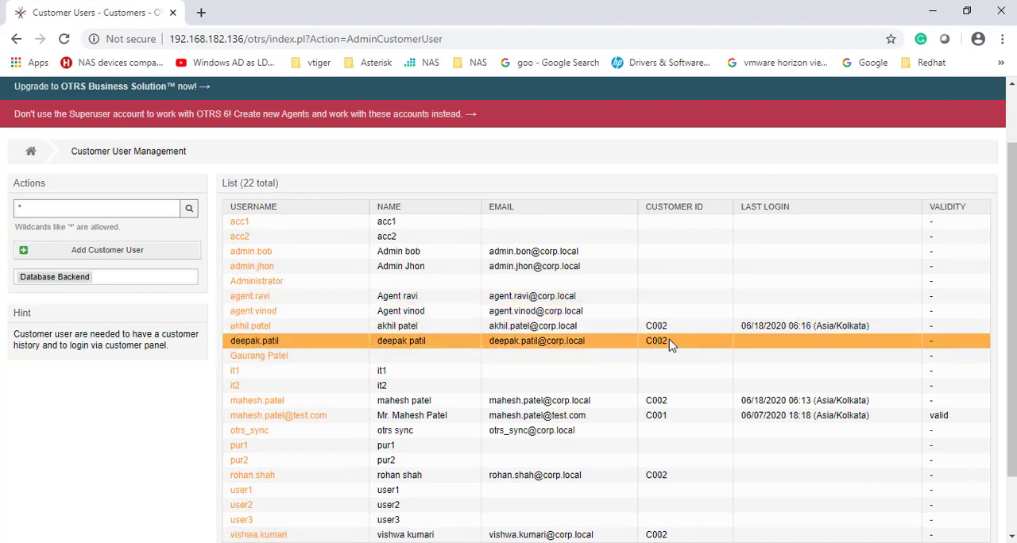
scroll(672, 382, down, 1)
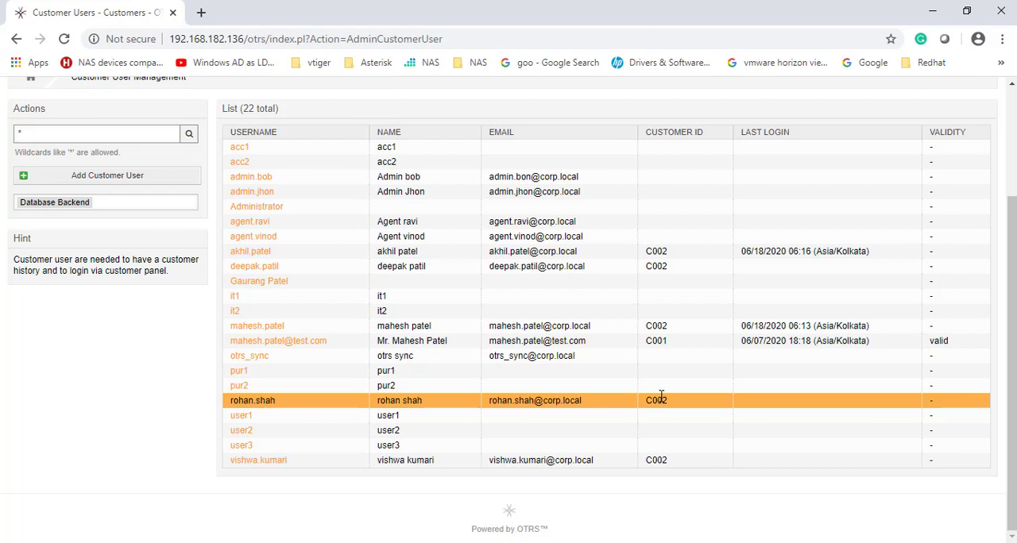
scroll(675, 395, up, 2)
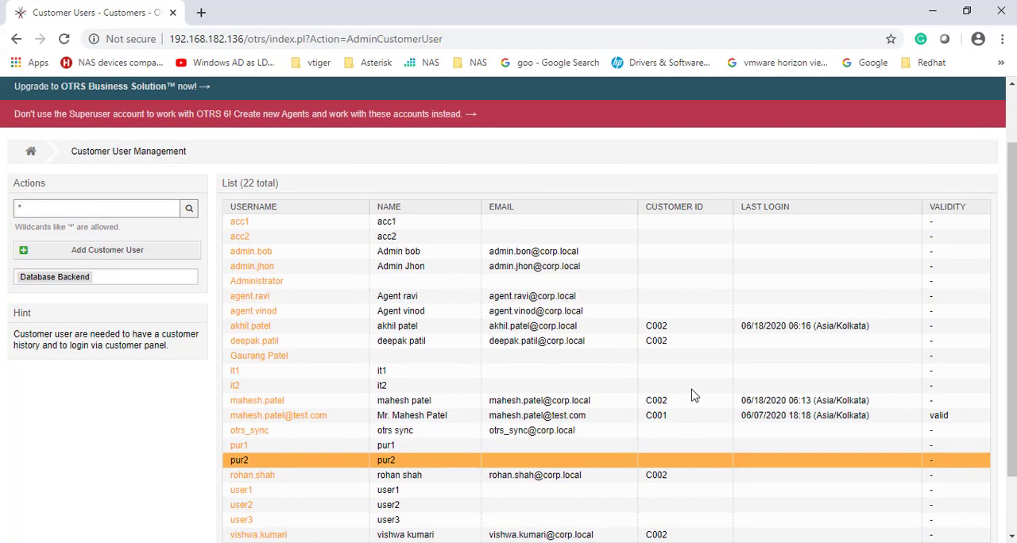